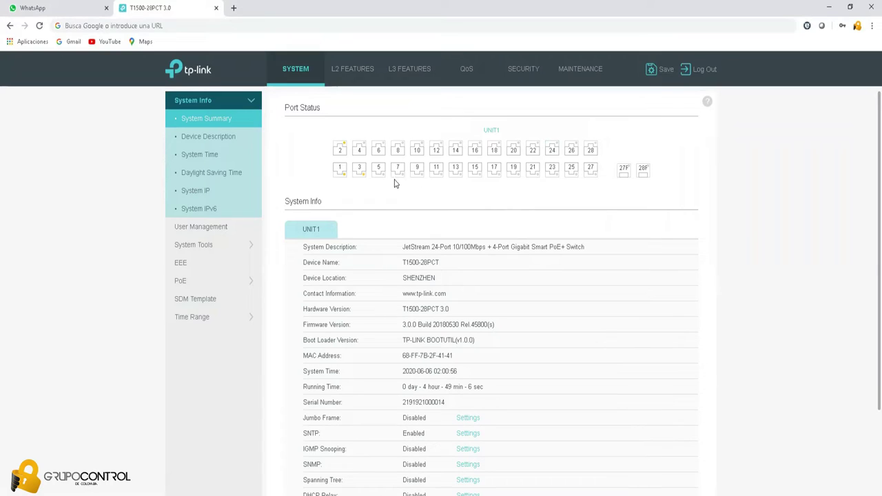
- Check the status details of the switch ports on the panel
mouse_move(577, 170)
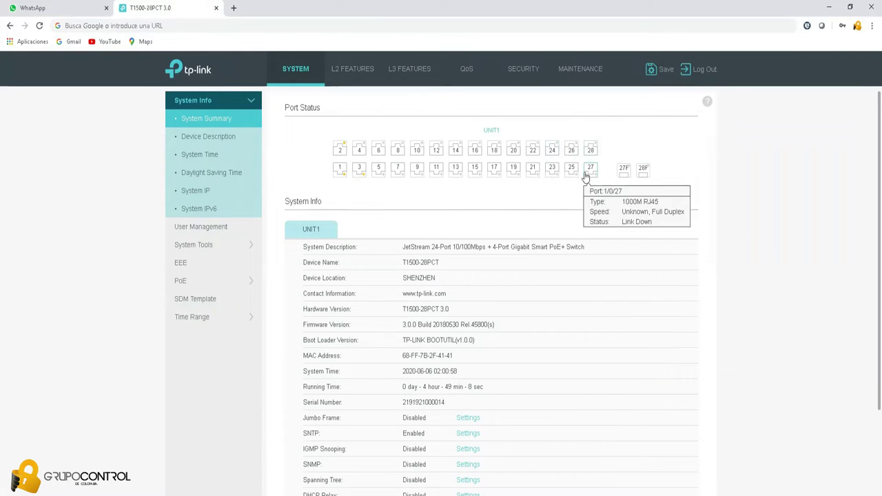
mouse_move(573, 149)
mouse_move(645, 173)
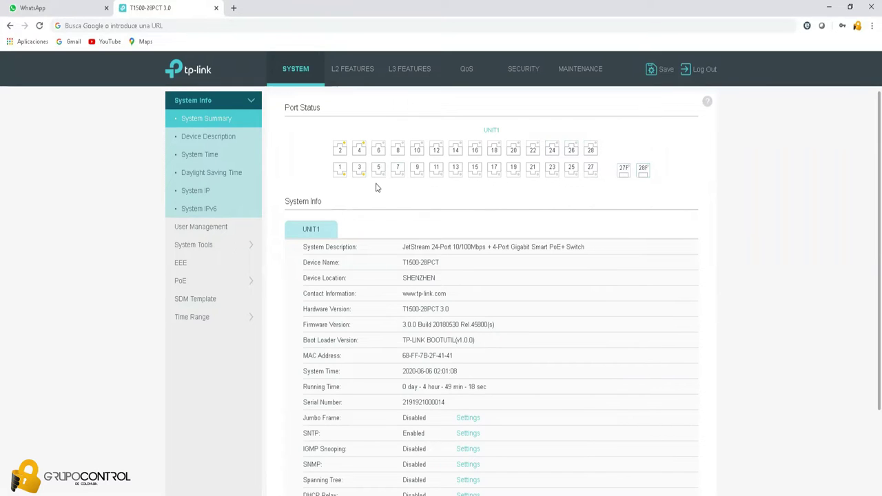
mouse_move(355, 174)
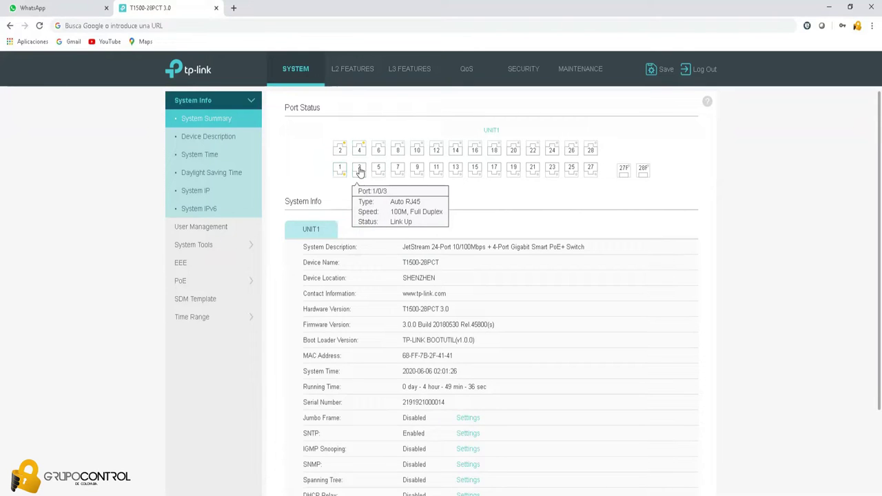
mouse_move(361, 151)
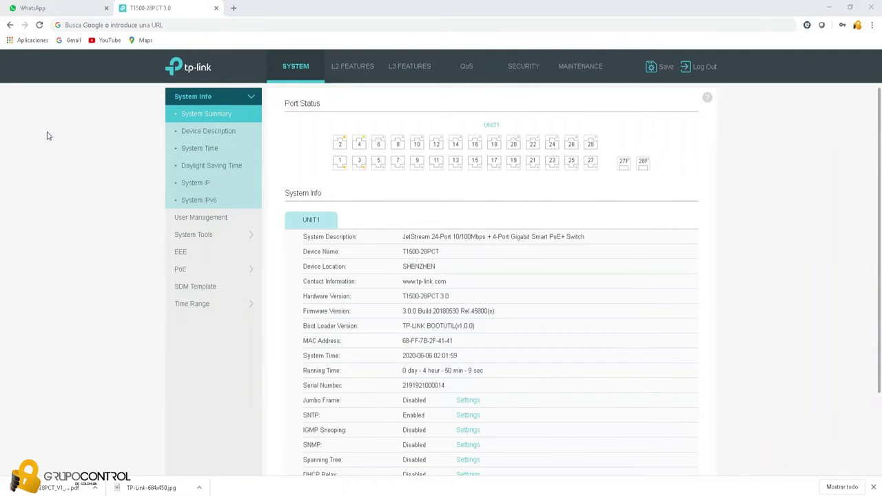
scroll(445, 330, down, 1)
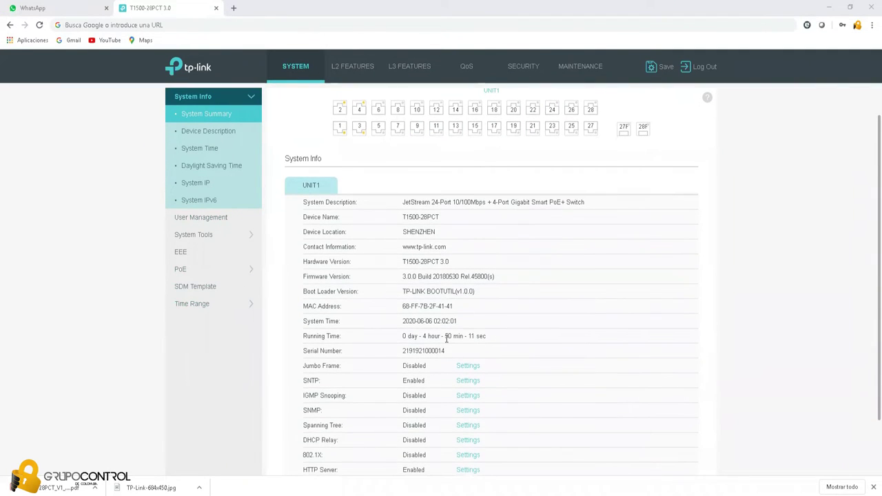
scroll(427, 262, up, 1)
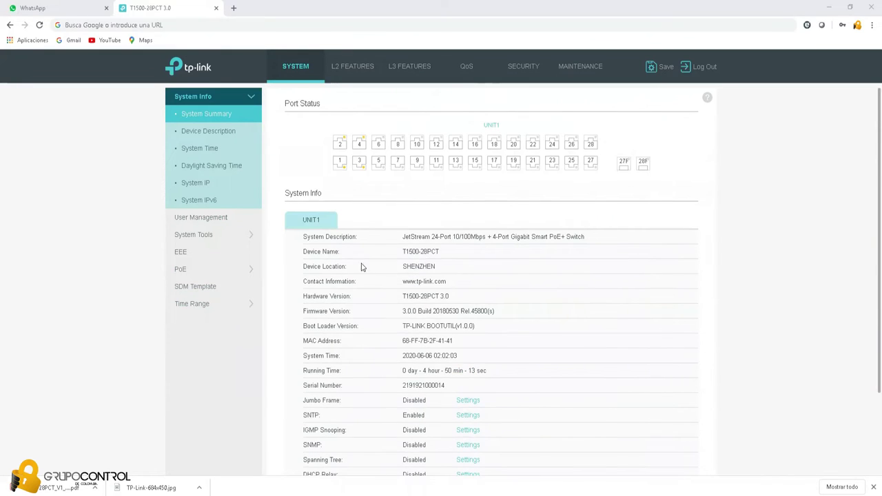
- Review the device name T1500-28PCT in Device Description, then view the System Time settings
click(200, 133)
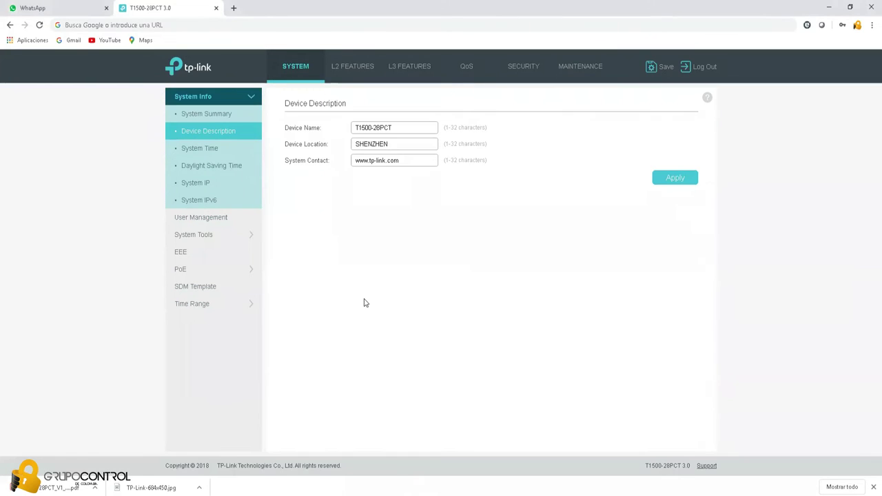
drag(401, 127, 352, 129)
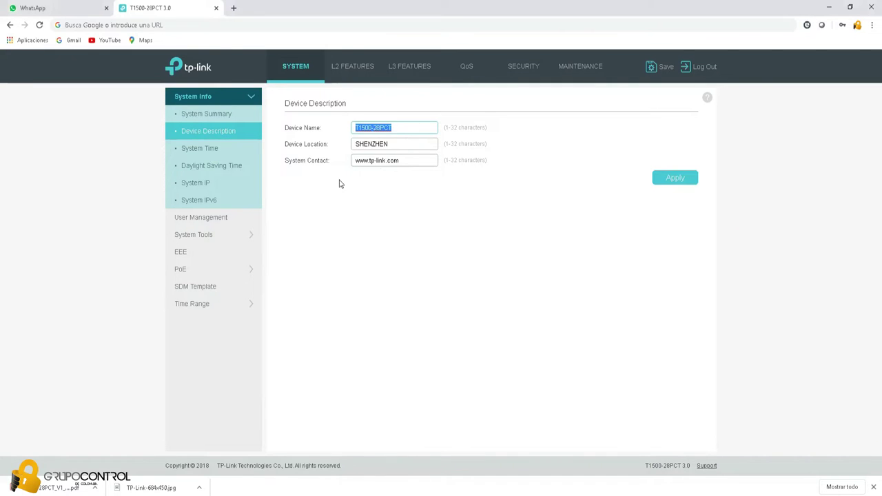
click(214, 151)
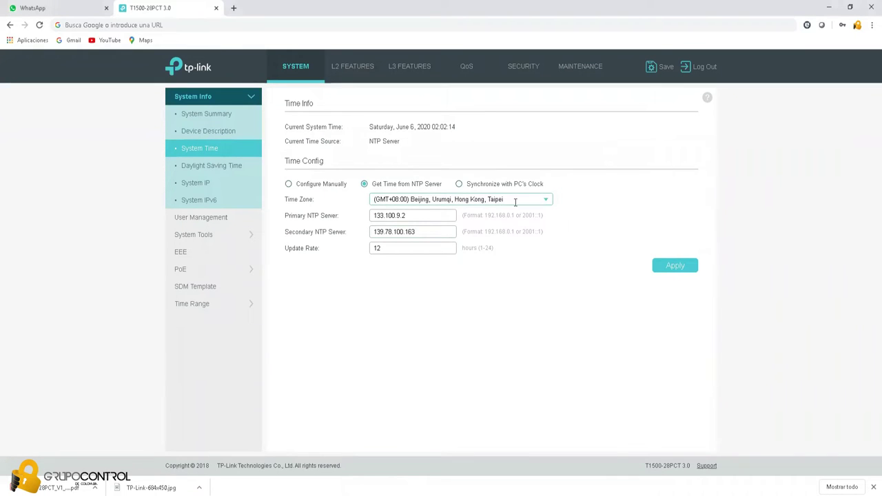
- Set the time zone to (GMT-05:00) Eastern Time, Bogota, Lima
click(517, 201)
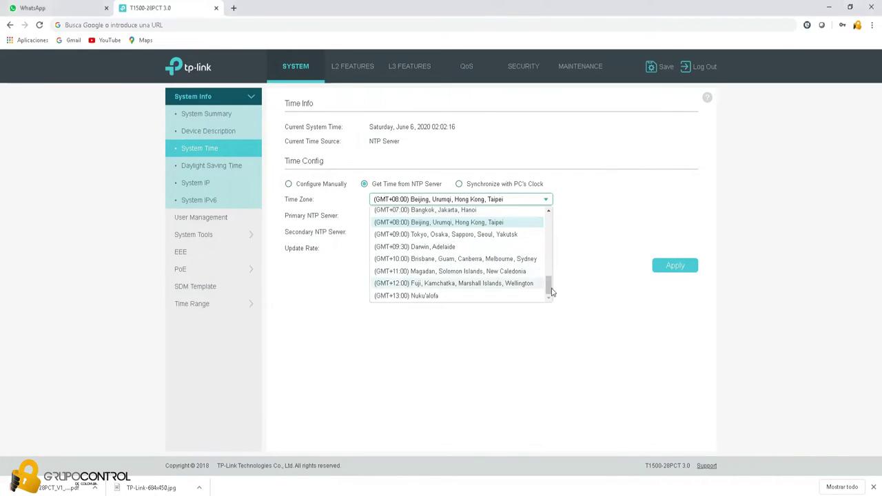
drag(549, 287, 550, 230)
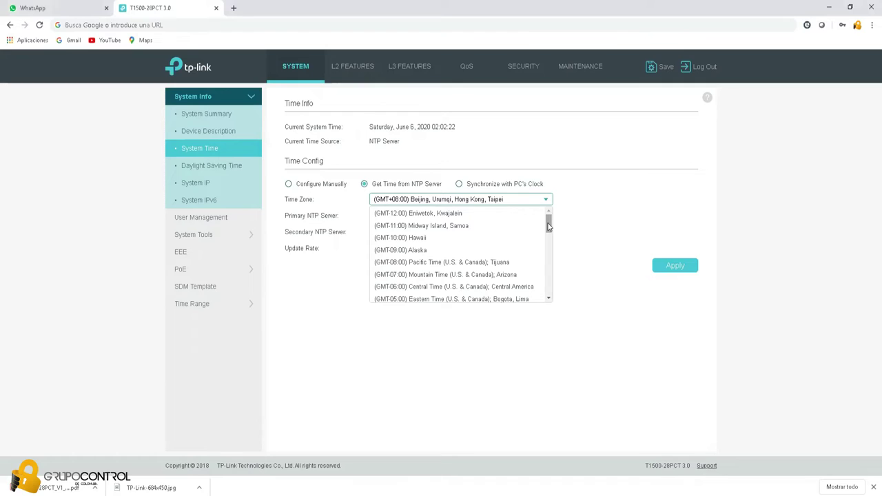
drag(548, 229, 550, 233)
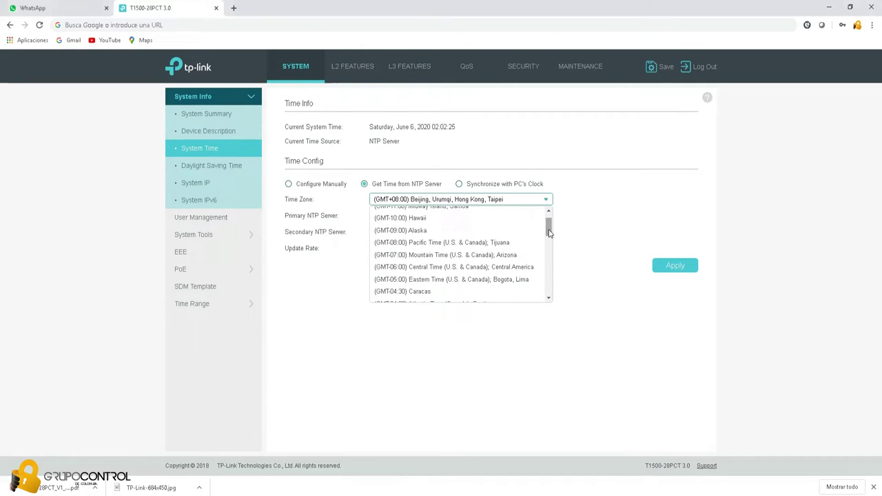
click(427, 280)
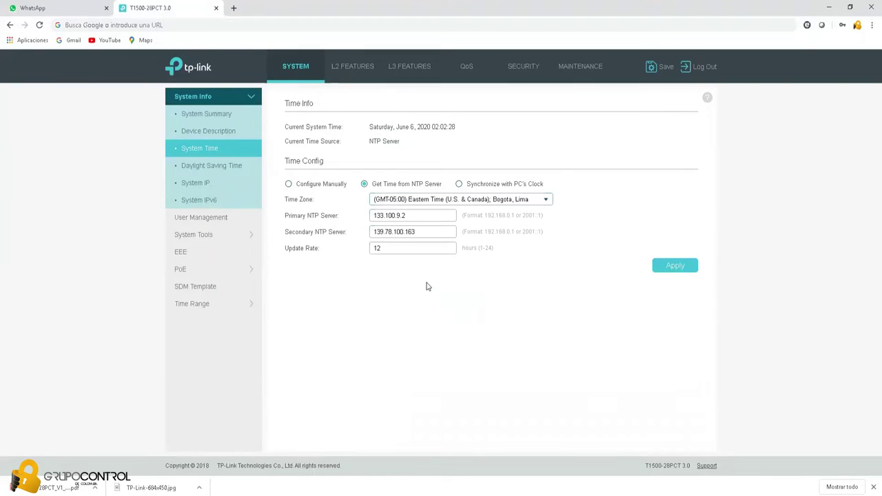
- Clear both the primary and secondary NTP server addresses
drag(413, 219, 365, 219)
key(BackSpace)
drag(420, 234, 365, 237)
key(BackSpace)
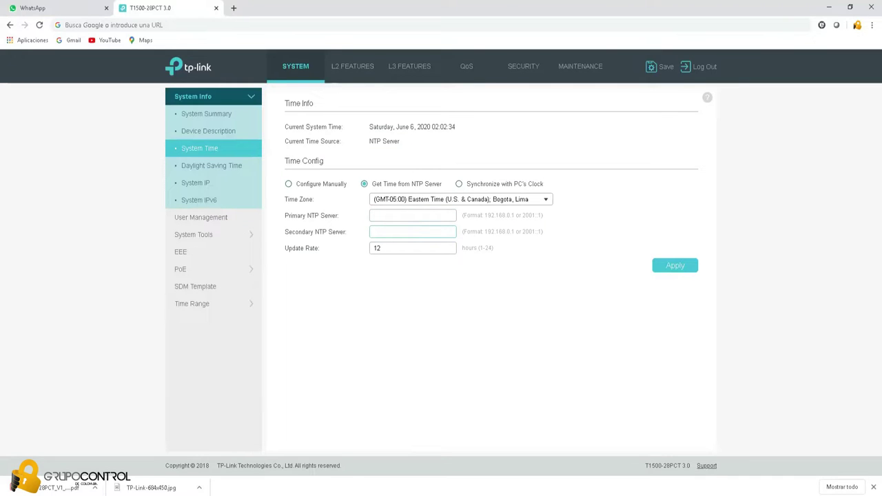
key(super+s)
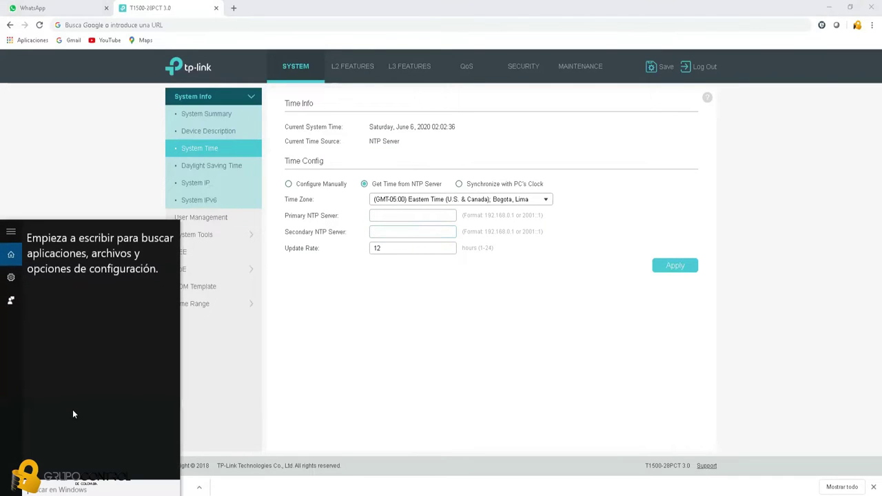
- Ping horalegal.inm.gov.co from Command Prompt to find its address, 186.155.28.147
text(cmd)
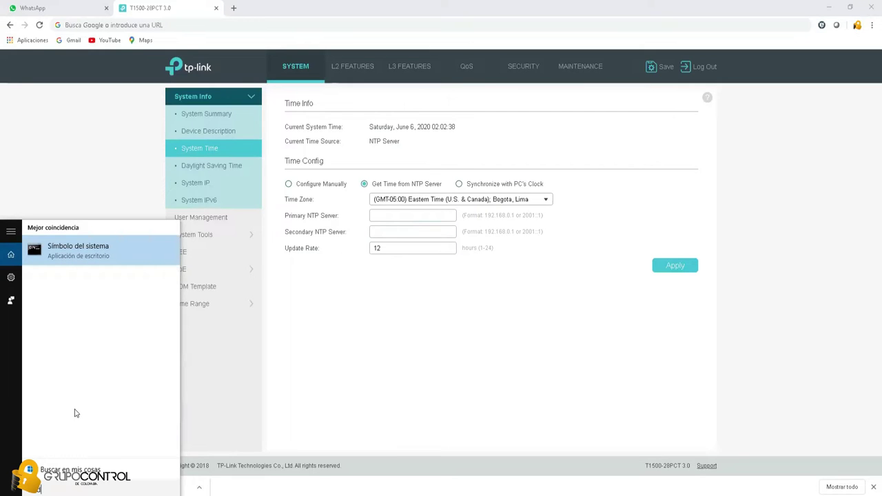
key(Return)
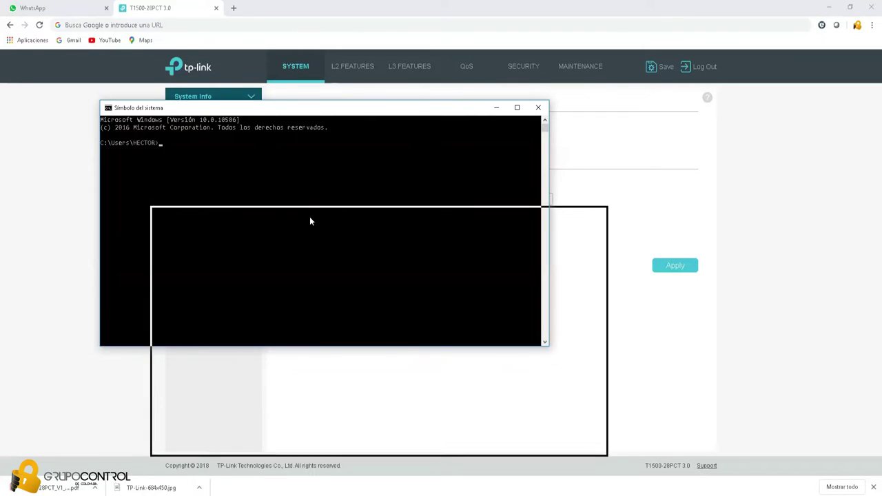
text(ping)
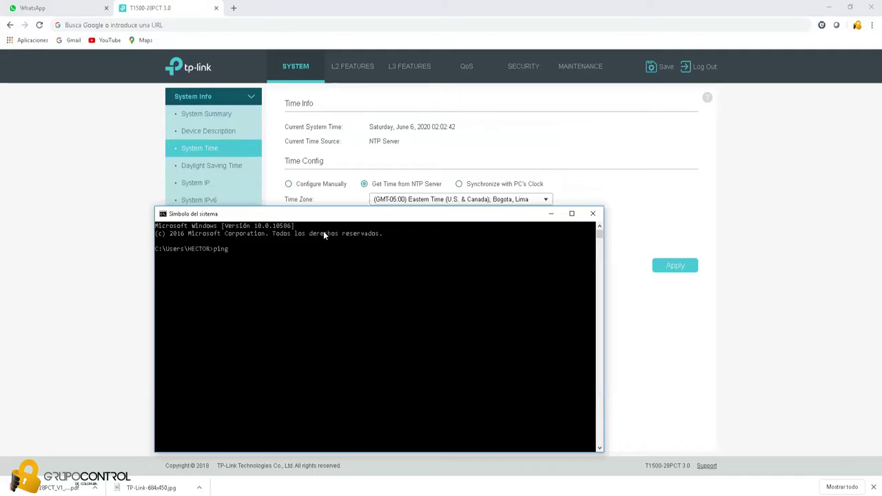
text( horalegal.inm.gov.co)
key(Return)
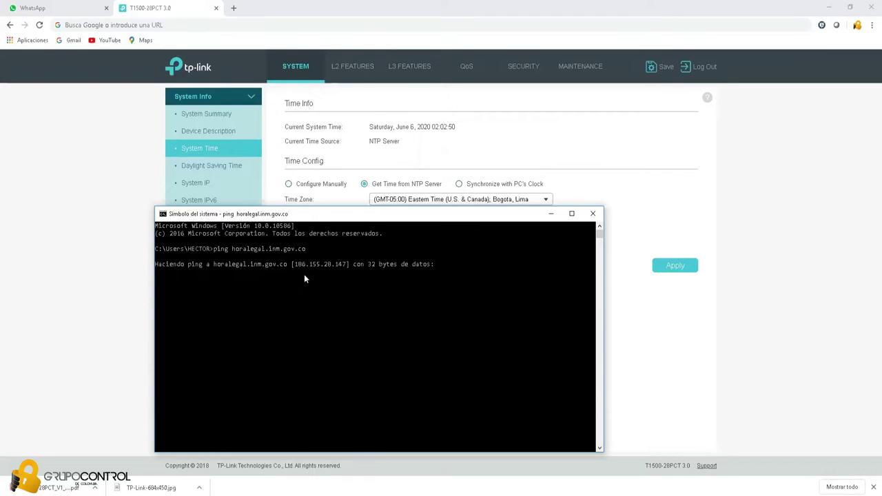
drag(384, 216, 444, 268)
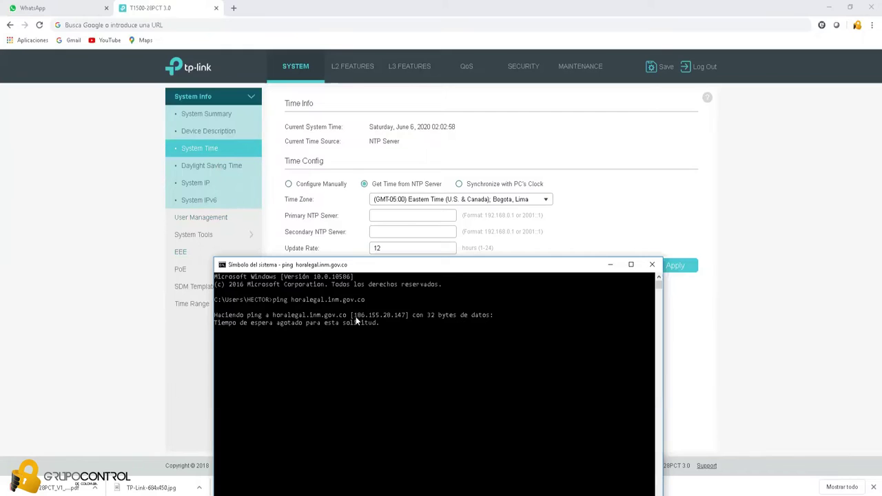
- Set the NTP servers to 186.155.28.147 and 40.119.6.228 and apply them
click(386, 215)
text(186.)
key(alt+Tab)
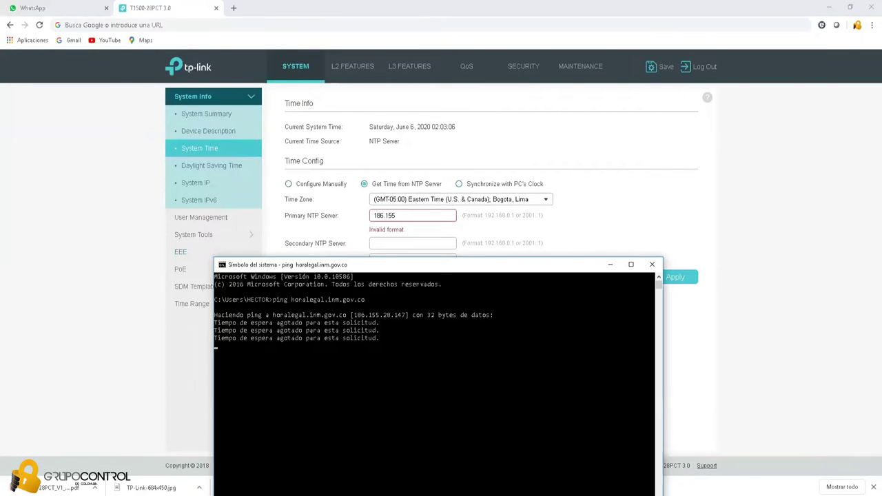
key(alt+Tab)
text(155.2)
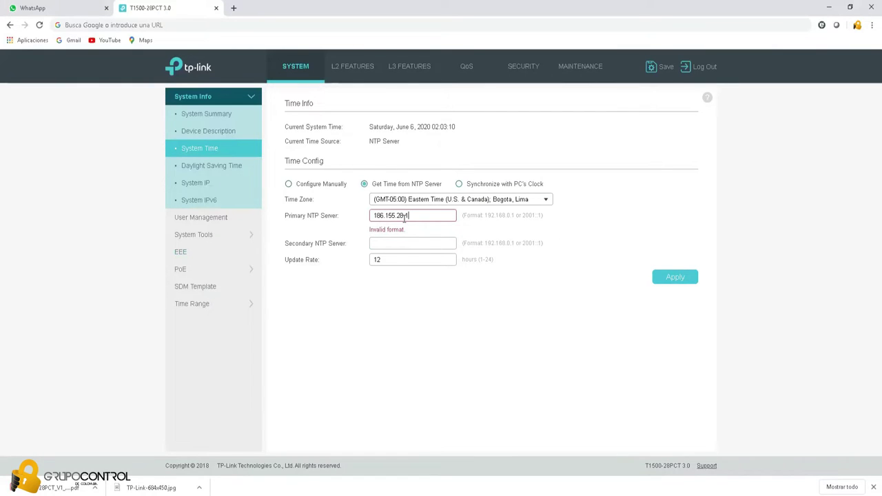
click(394, 245)
text(40.119.6.220)
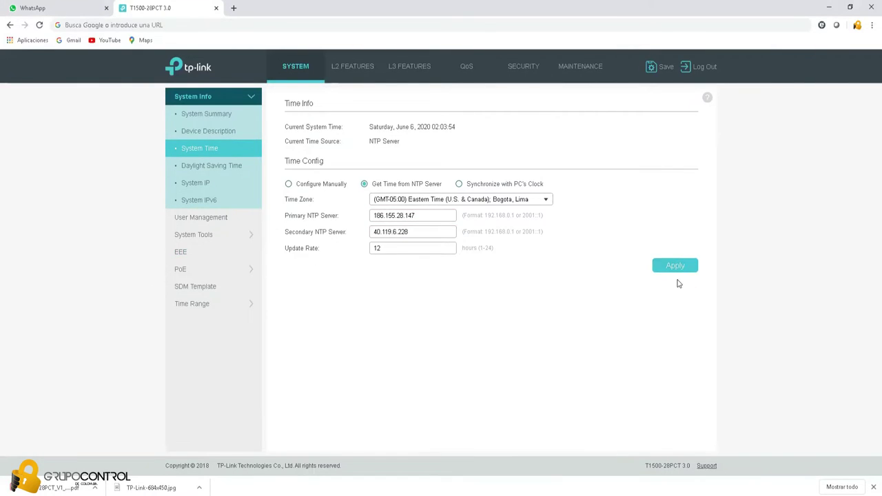
click(674, 268)
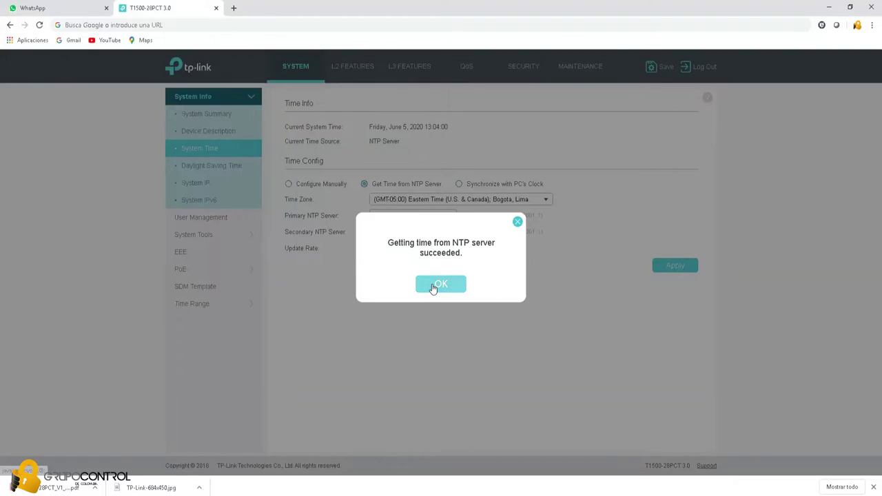
- Switch the time source to Synchronize with PC's Clock and apply it
click(434, 285)
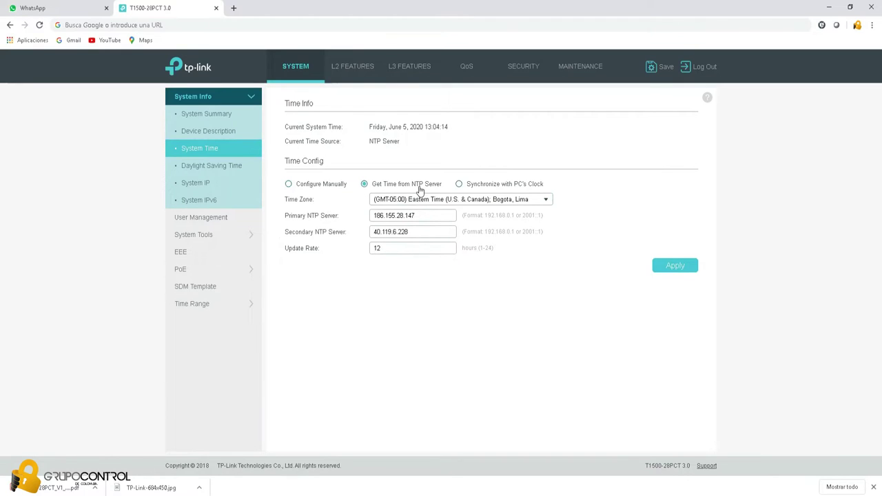
click(459, 185)
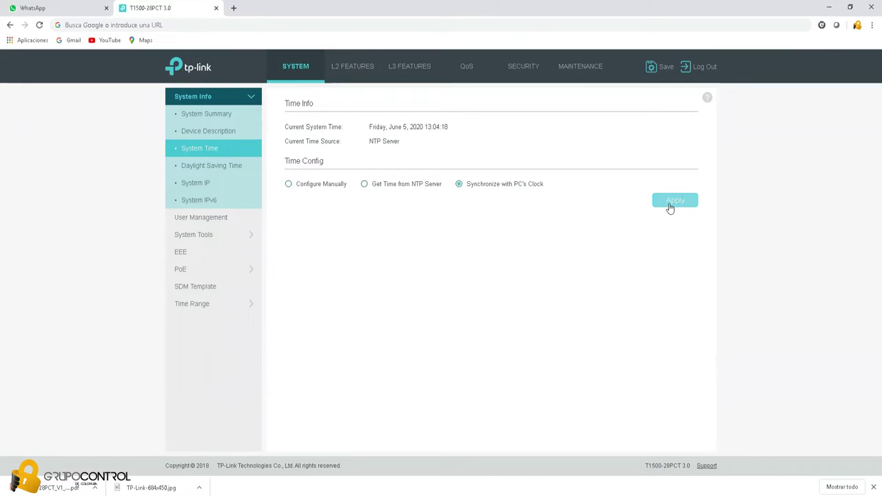
click(665, 206)
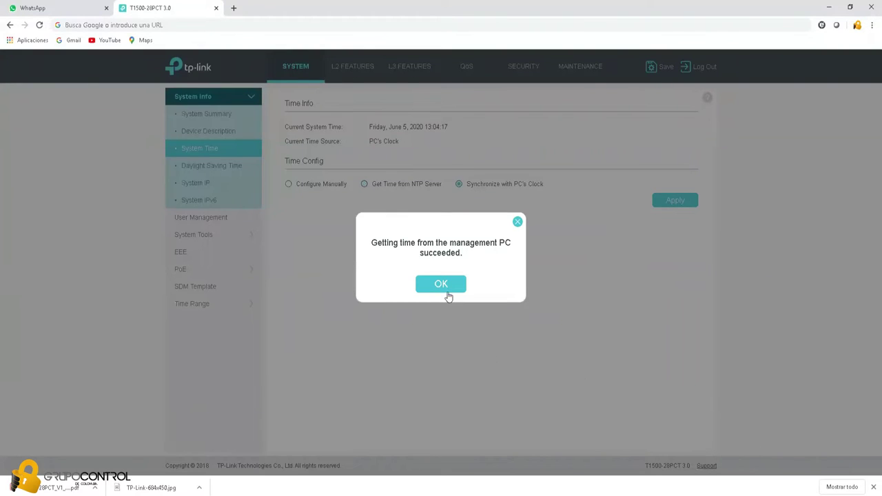
click(447, 289)
- Restore Get Time from NTP Server, apply it, then view the Daylight Saving Time settings
click(363, 184)
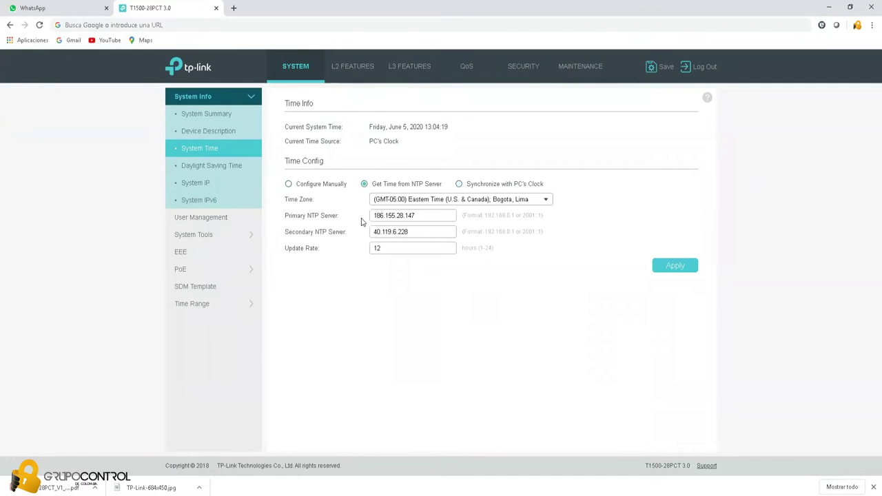
click(680, 266)
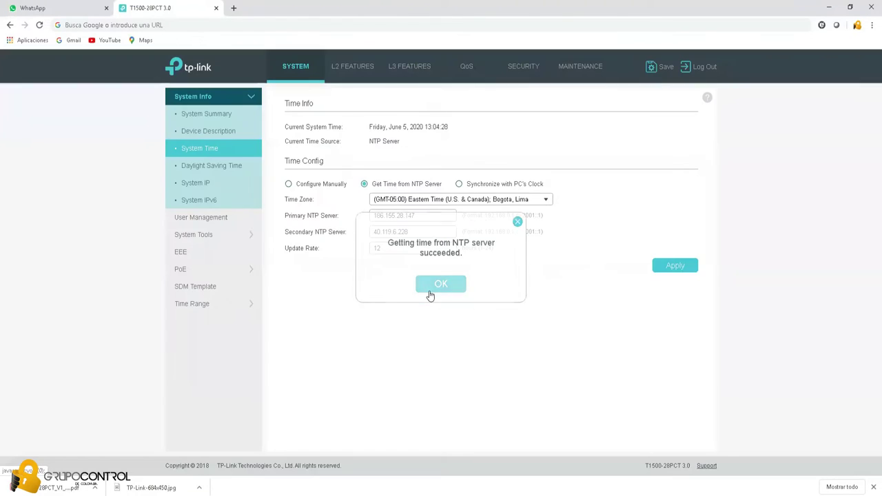
click(432, 284)
click(201, 169)
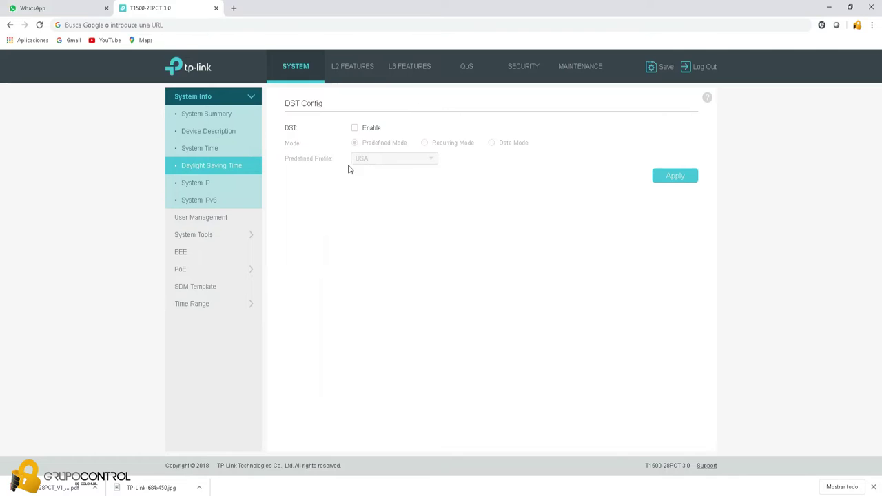
- Check the switch IP 10.10.100.100 and the IPv6 settings, then view the User Management list
click(220, 186)
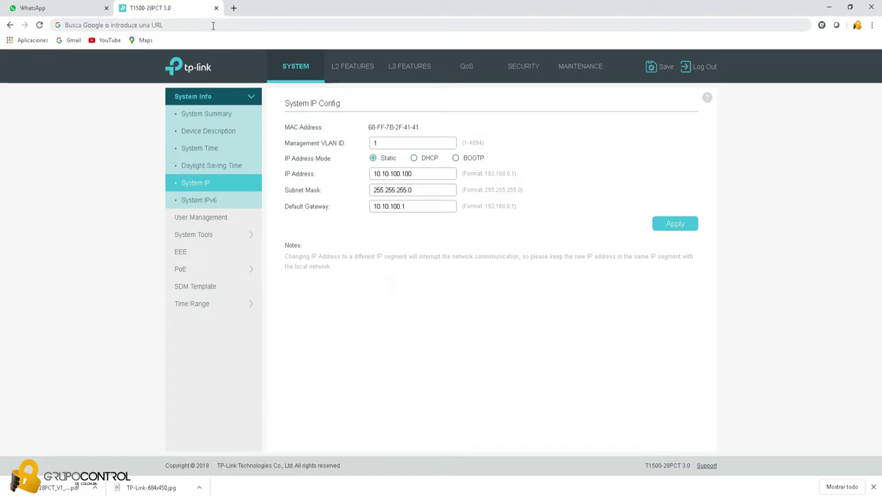
drag(415, 175, 370, 173)
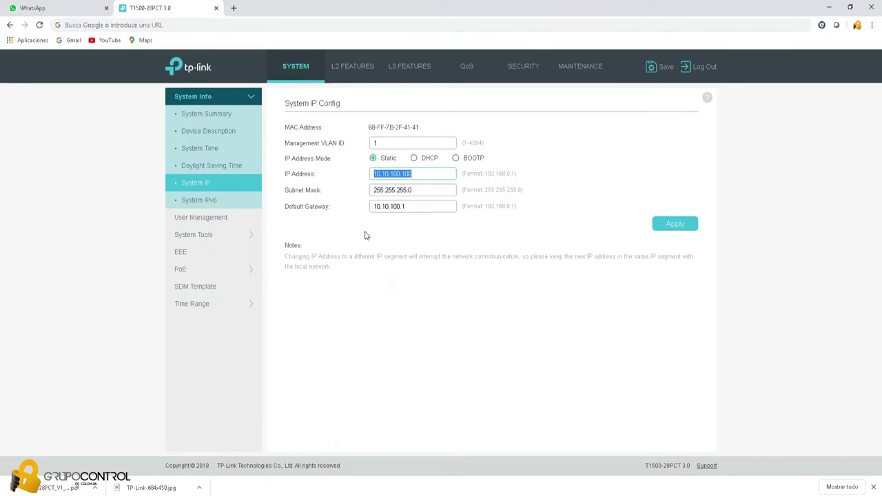
click(425, 177)
drag(423, 175, 365, 180)
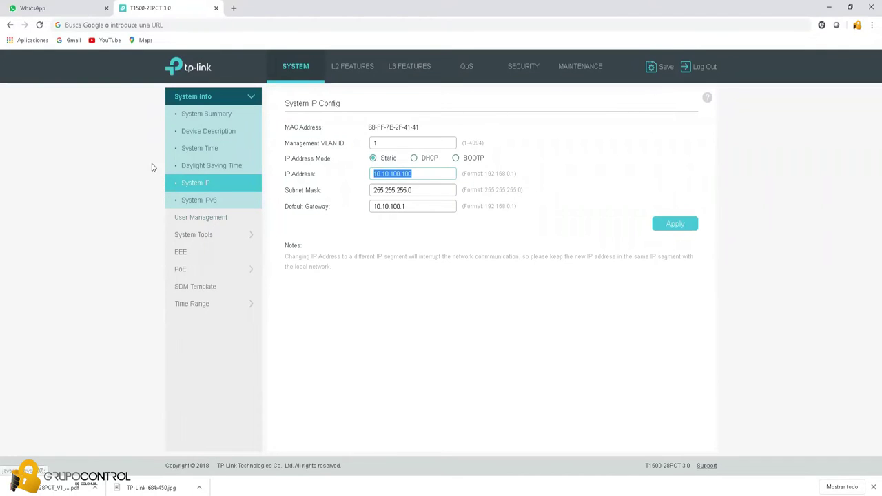
click(100, 25)
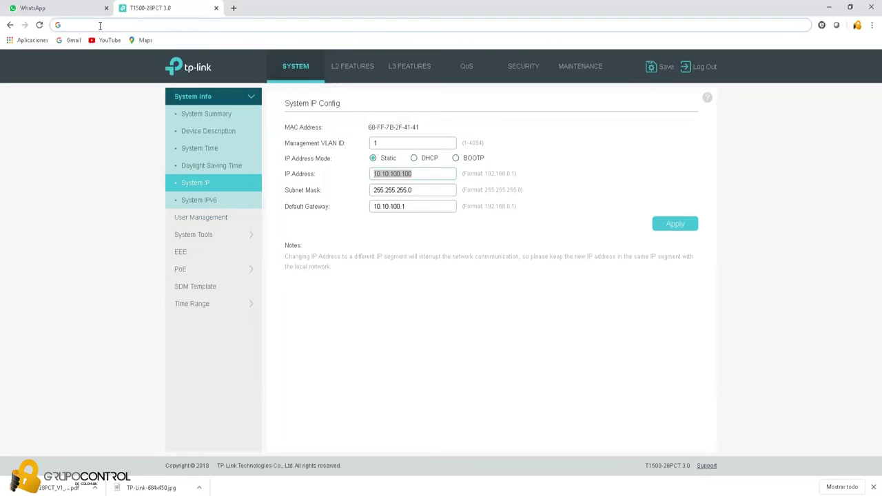
click(427, 323)
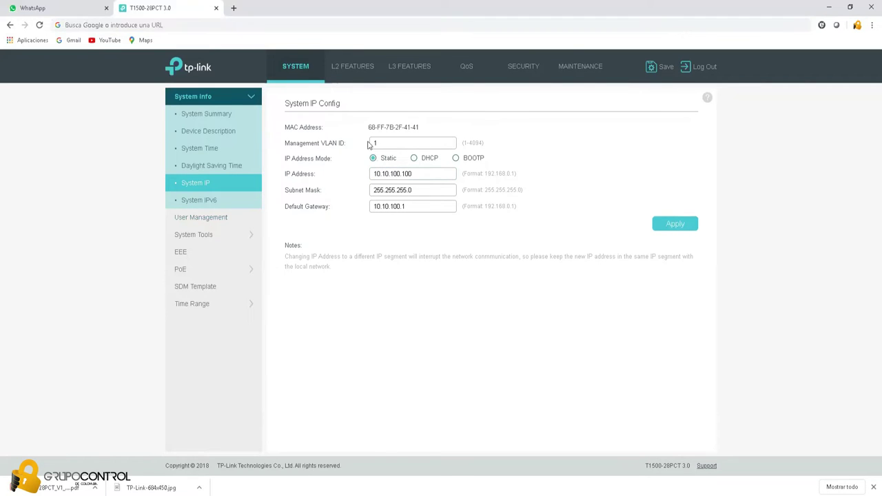
click(209, 204)
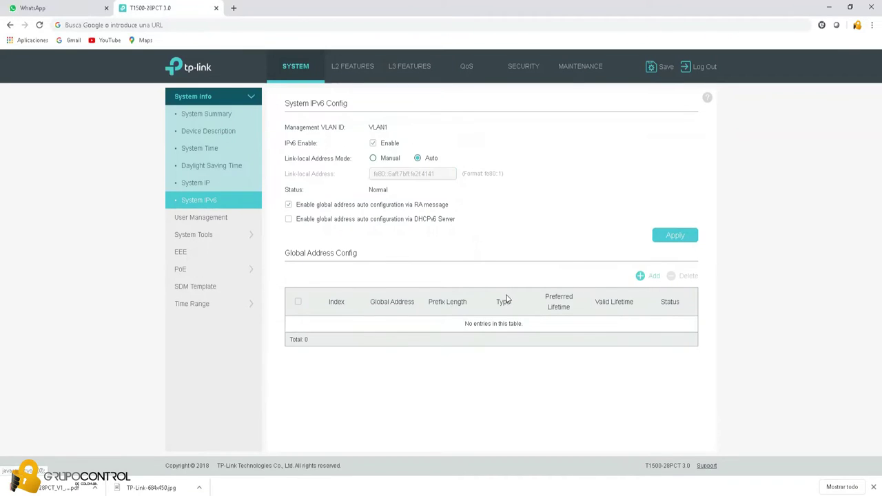
click(192, 222)
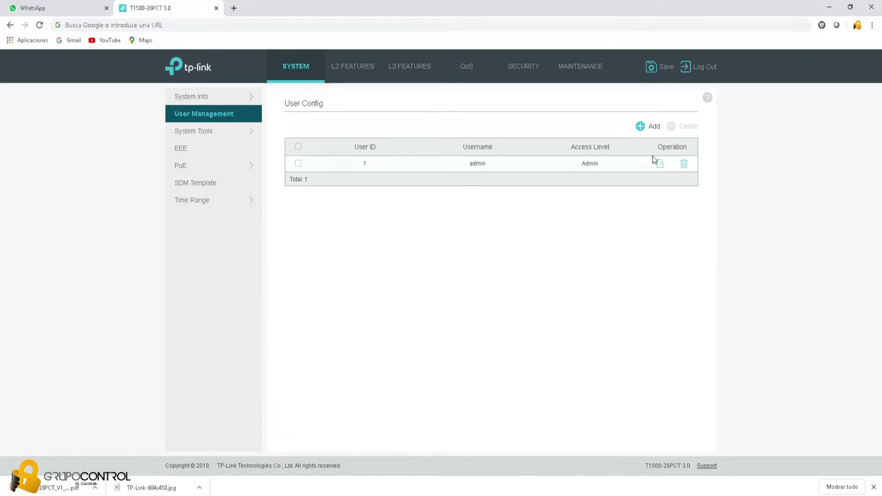
- Create a new account 'user' with User access level and its password, then log out
click(642, 130)
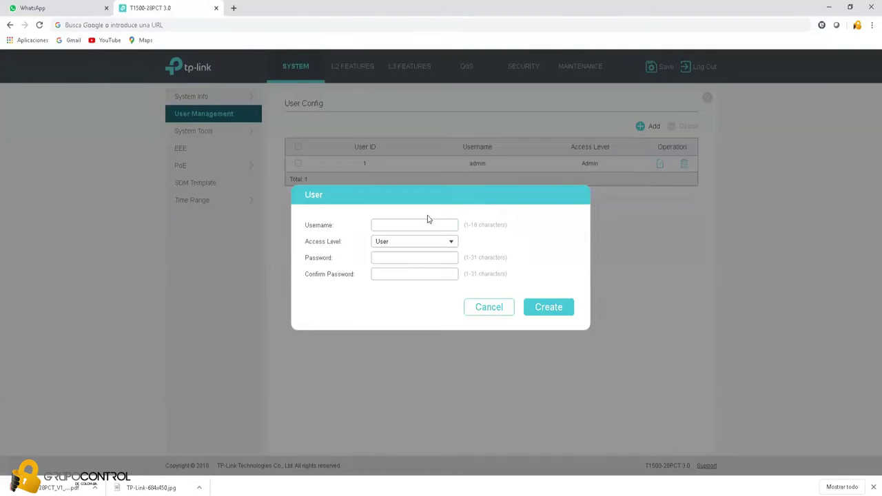
text(user•••)
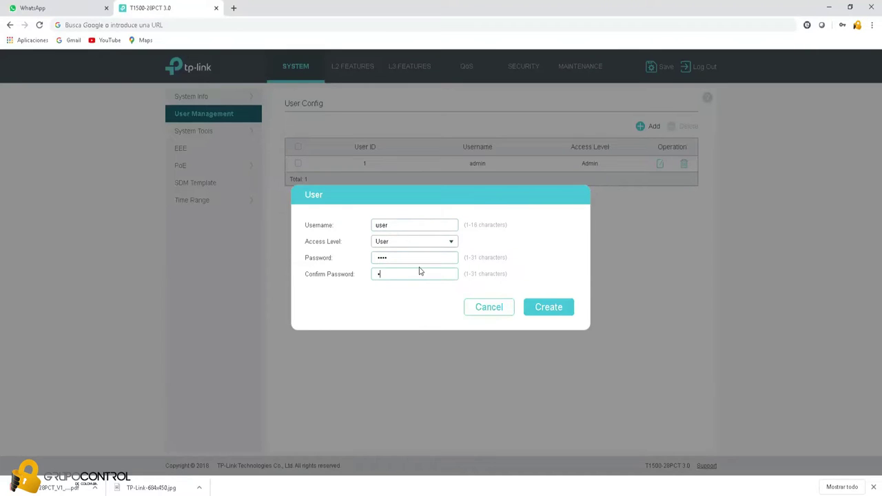
click(545, 305)
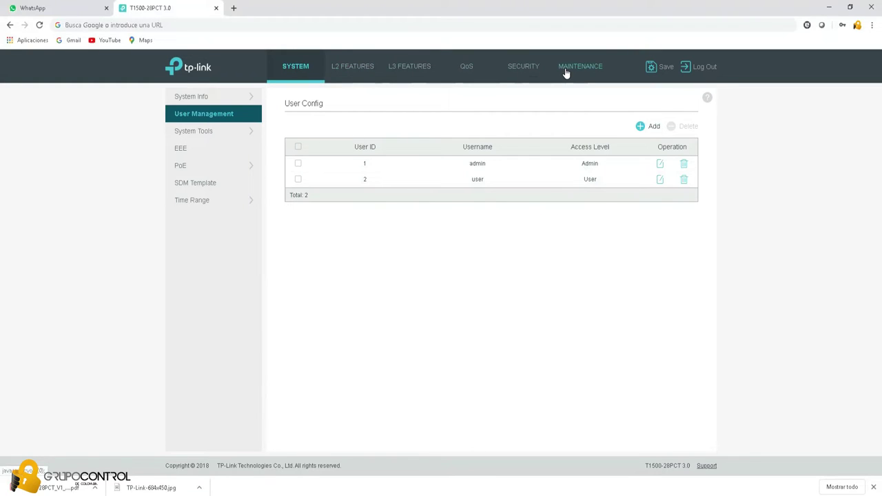
click(201, 116)
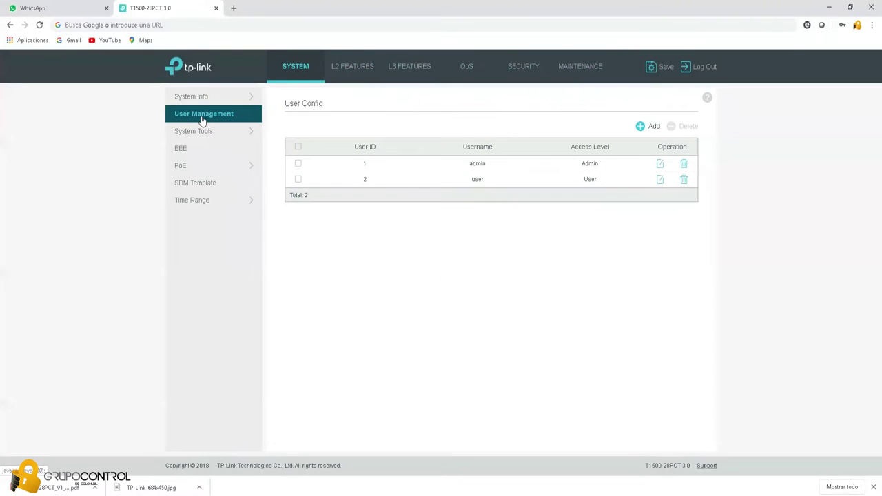
click(692, 70)
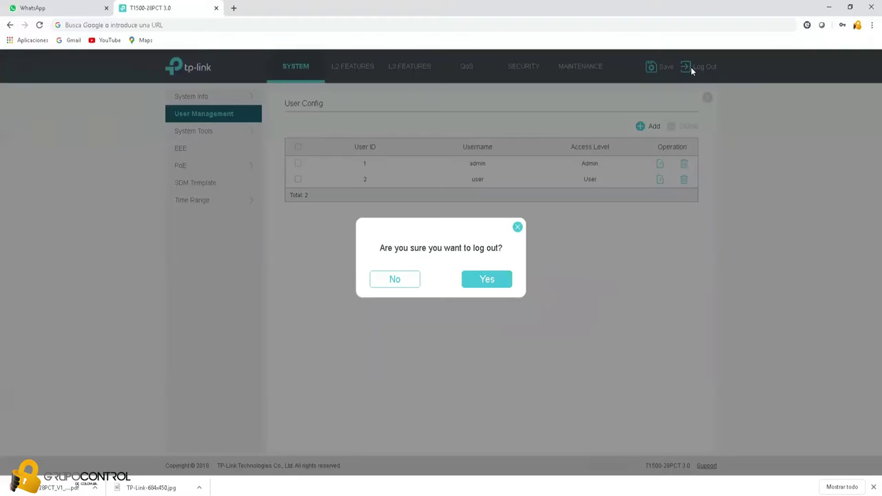
- Confirm the log-out and sign in with the new 'user' account and its password
click(505, 273)
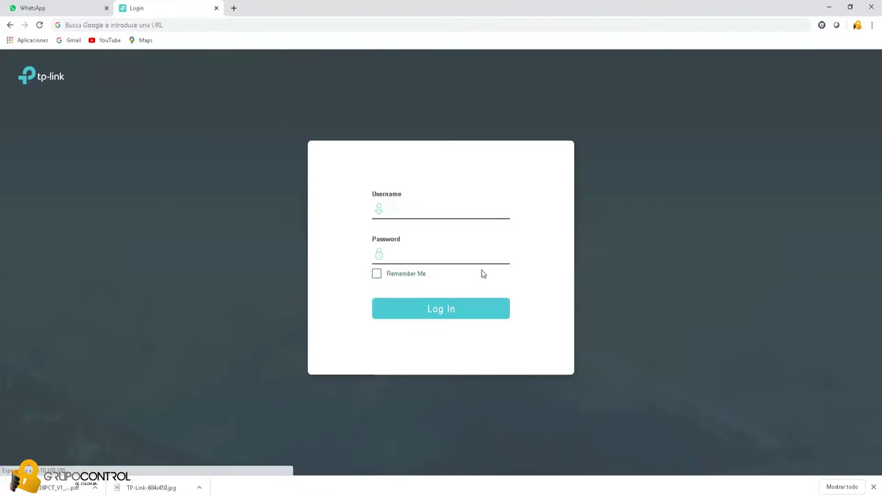
click(428, 214)
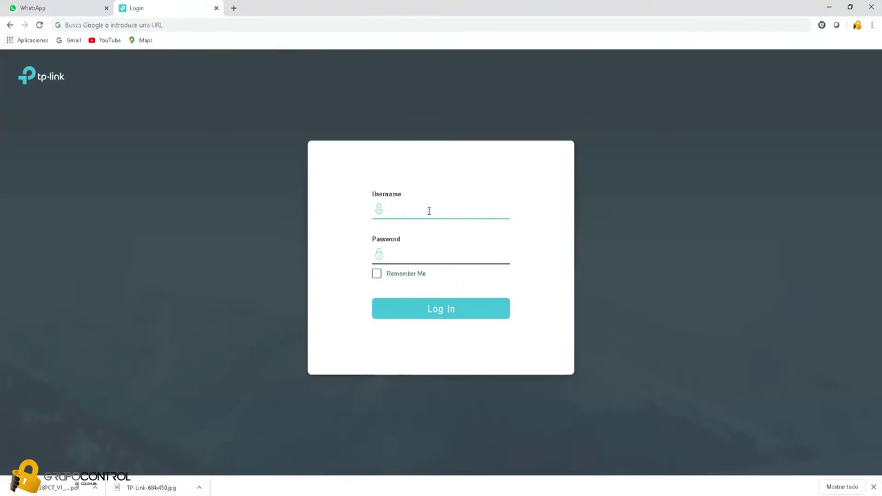
key(Tab)
text(user)
click(430, 313)
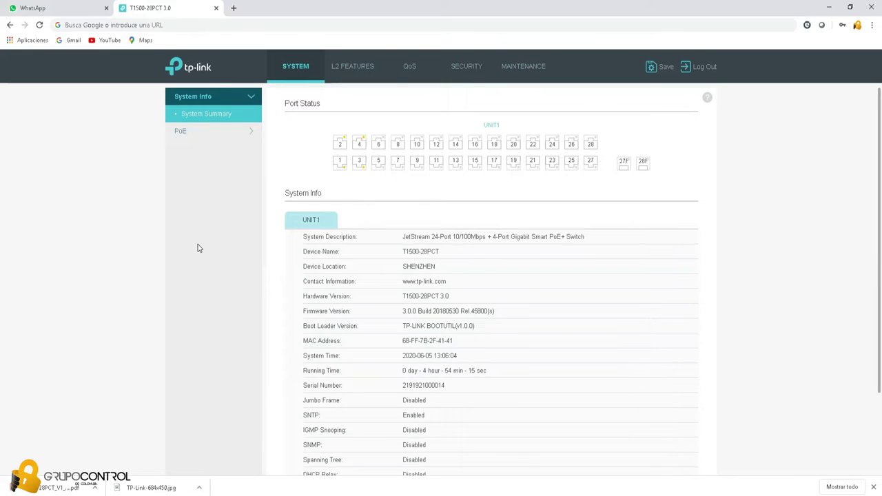
- Log out of the limited account and sign back in as admin with the admin password
click(700, 67)
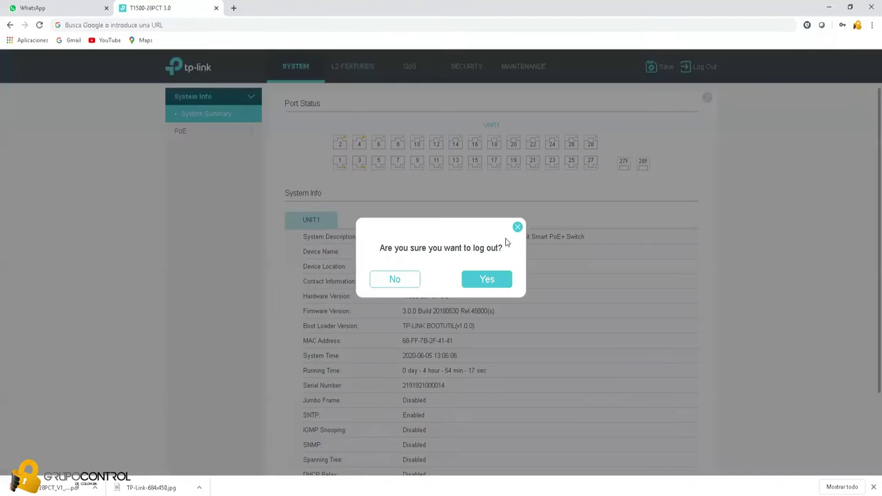
click(487, 281)
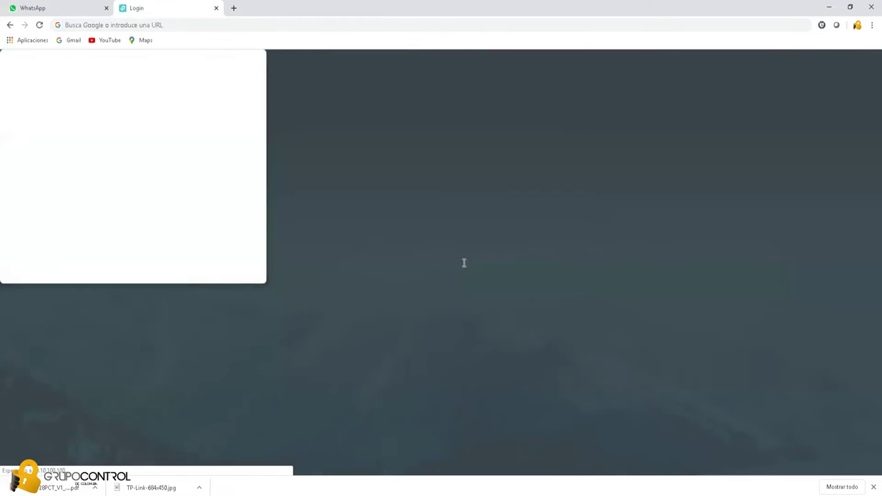
click(423, 207)
key(Tab)
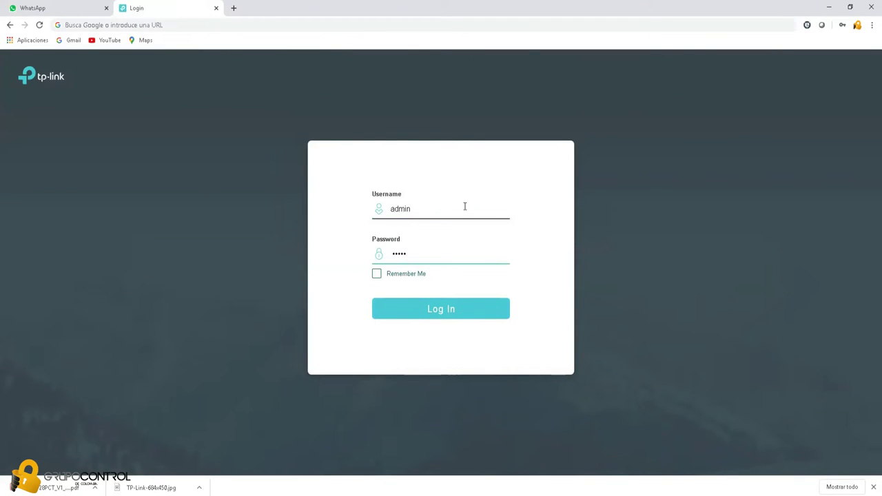
click(455, 310)
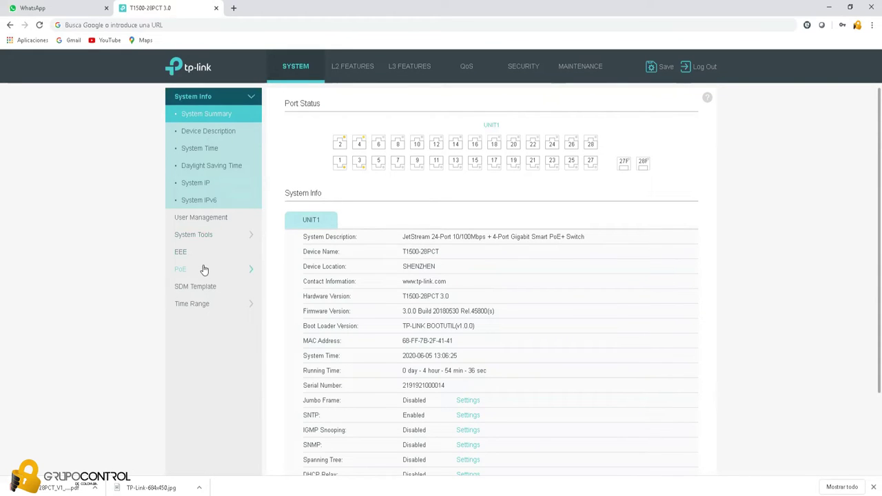
- Browse the System Tools boot configuration and EEE pages, ending on PoE Config with its 192.0 W limit
click(196, 236)
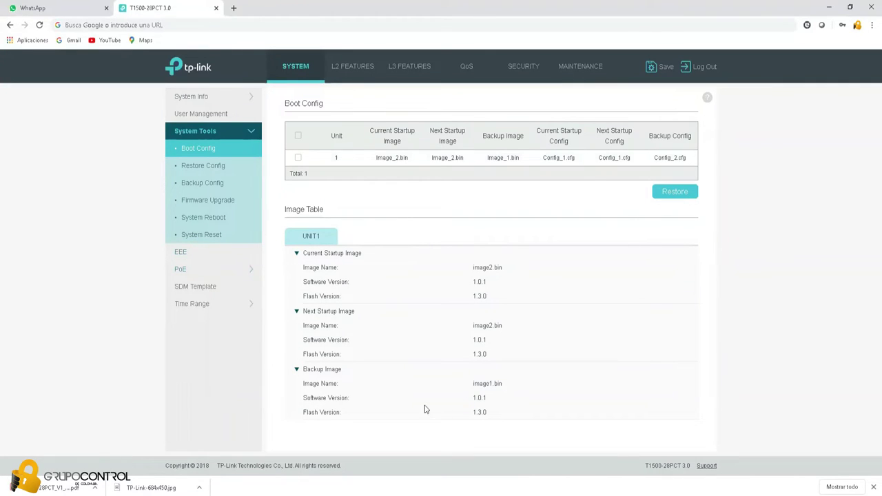
click(185, 254)
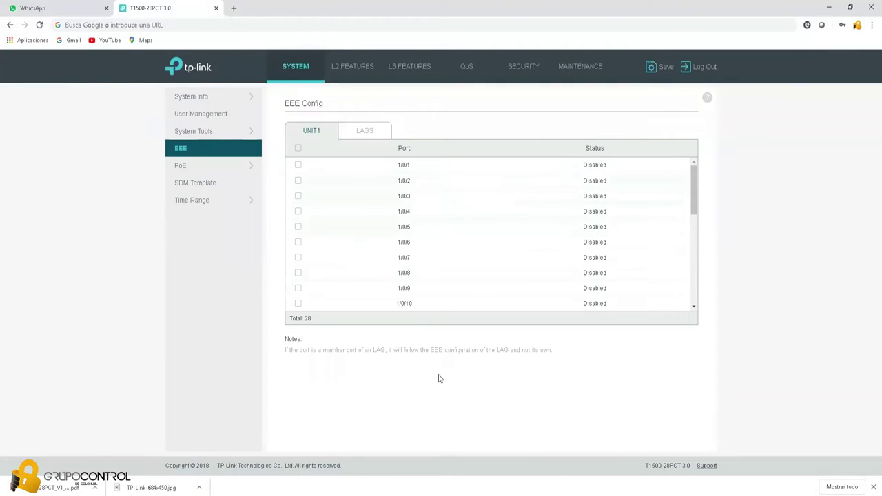
click(190, 168)
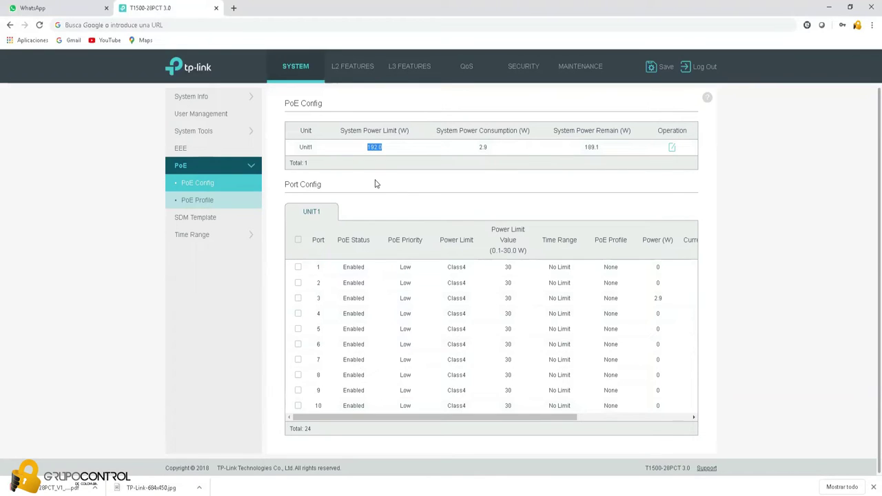
click(374, 168)
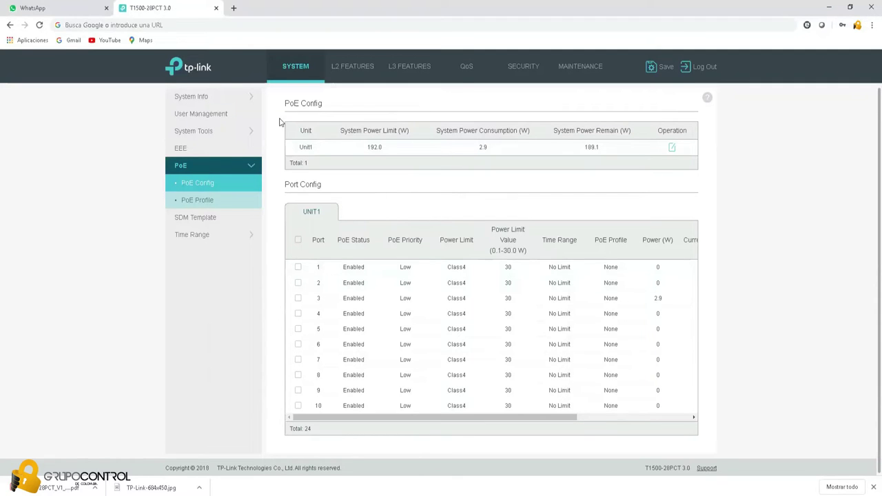
click(236, 101)
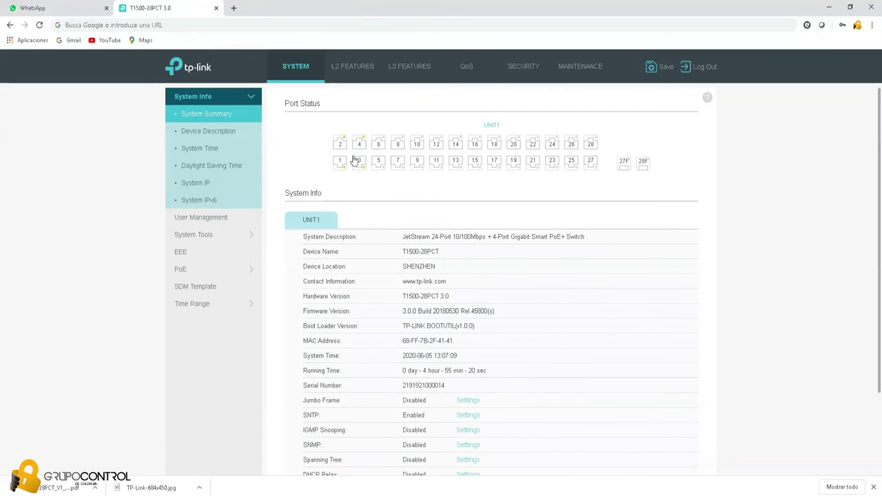
mouse_move(354, 162)
click(181, 269)
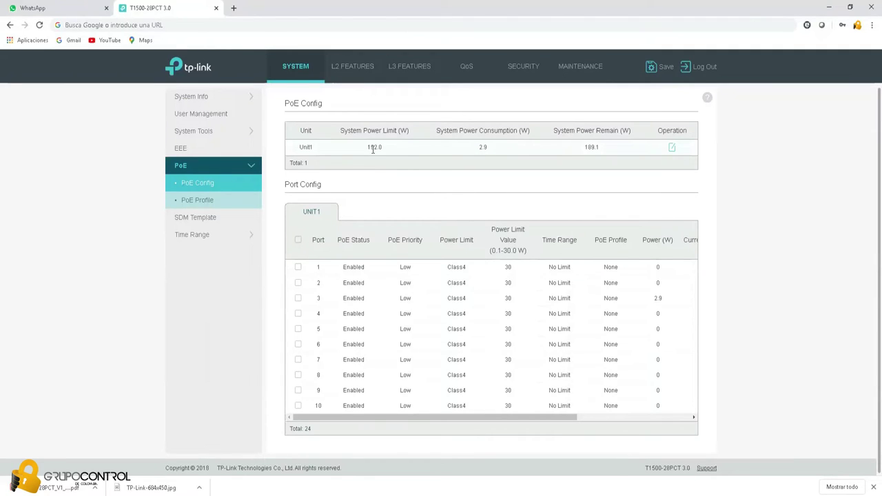
drag(479, 148, 486, 151)
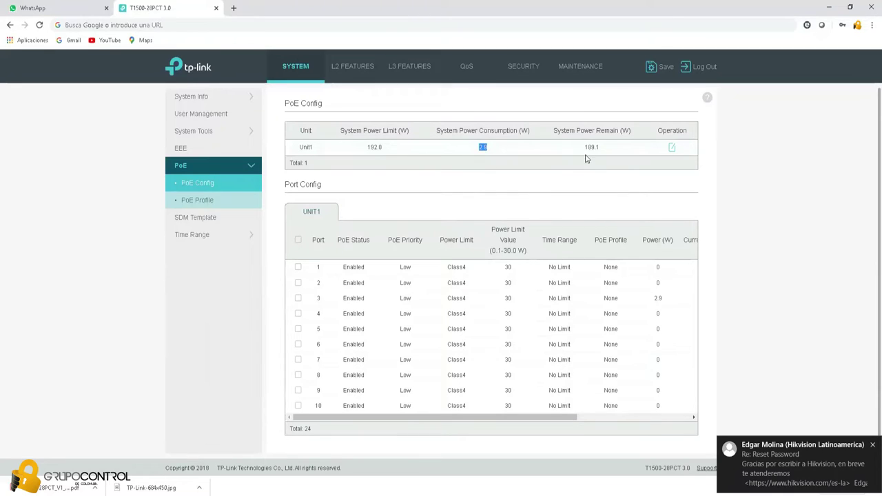
drag(583, 153, 602, 154)
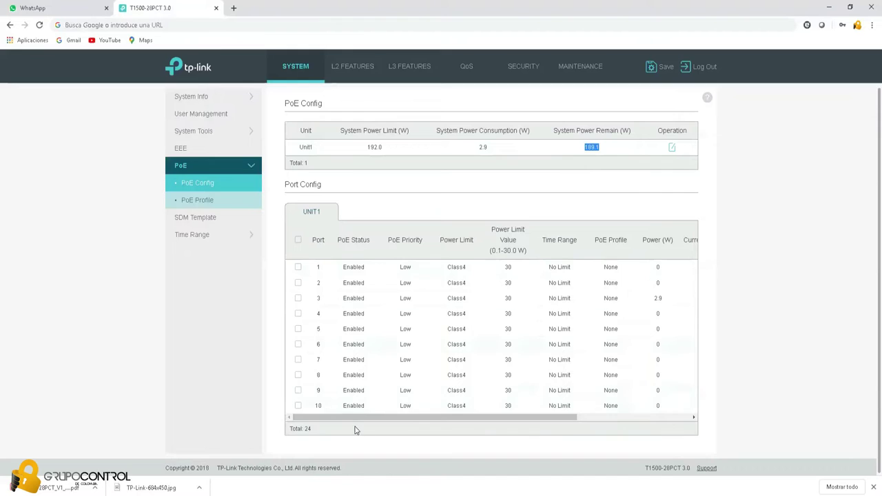
drag(356, 419, 347, 320)
scroll(405, 372, down, 3)
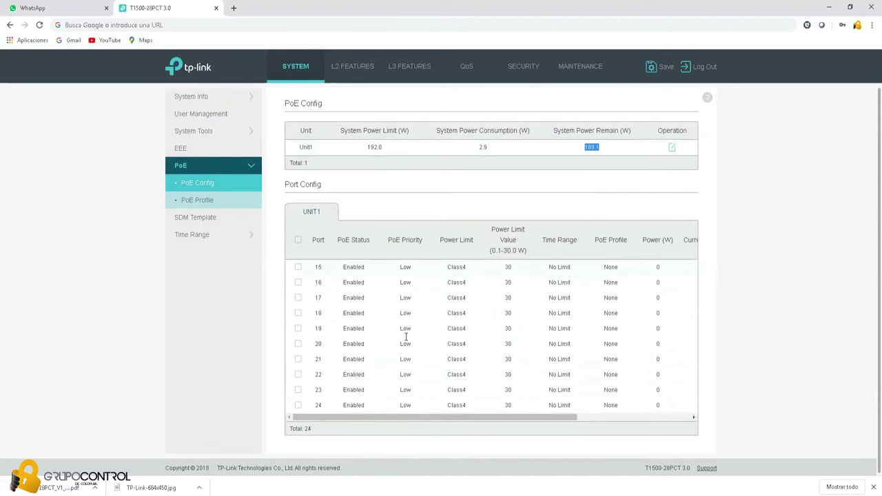
scroll(420, 361, up, 3)
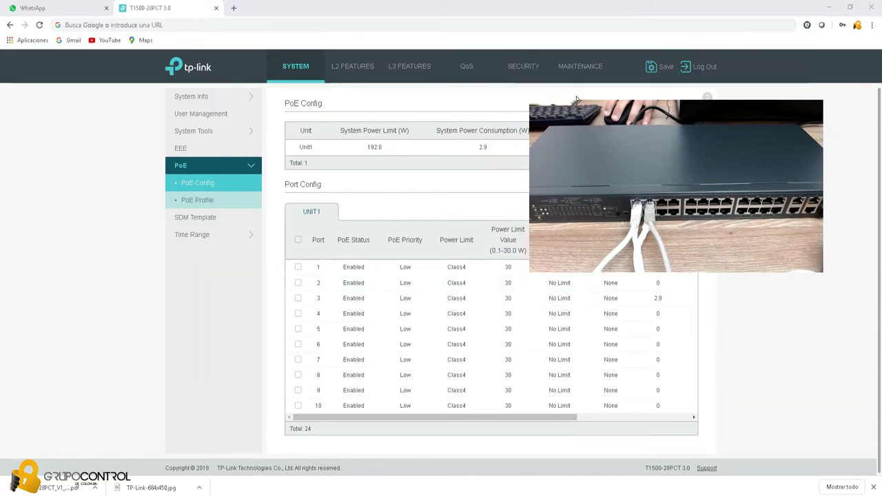
- After the session timeout, log back in with username admin and the admin password
click(200, 97)
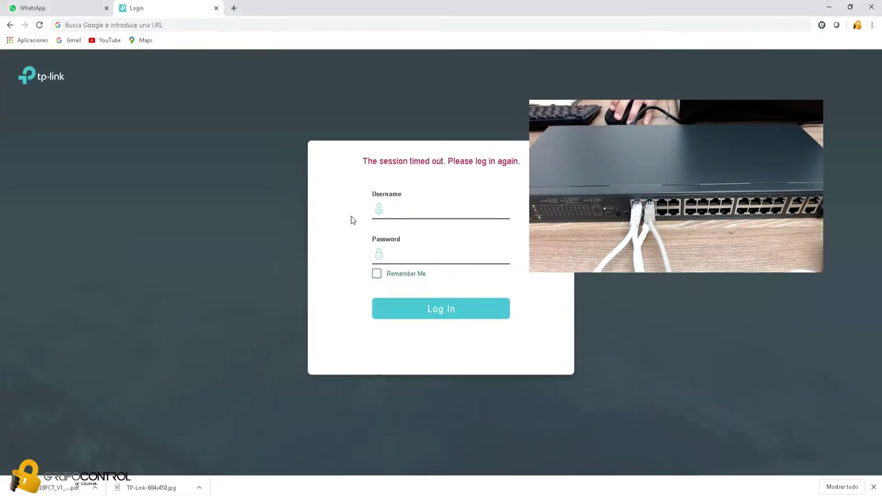
click(401, 212)
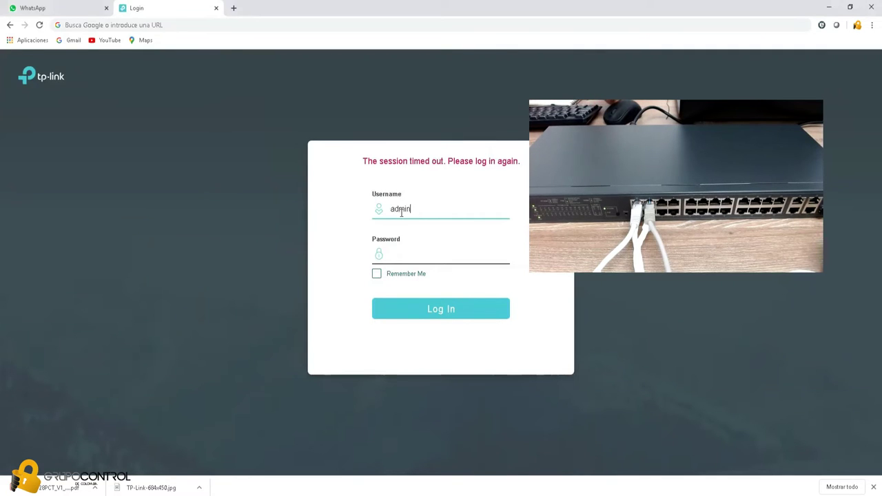
key(Tab)
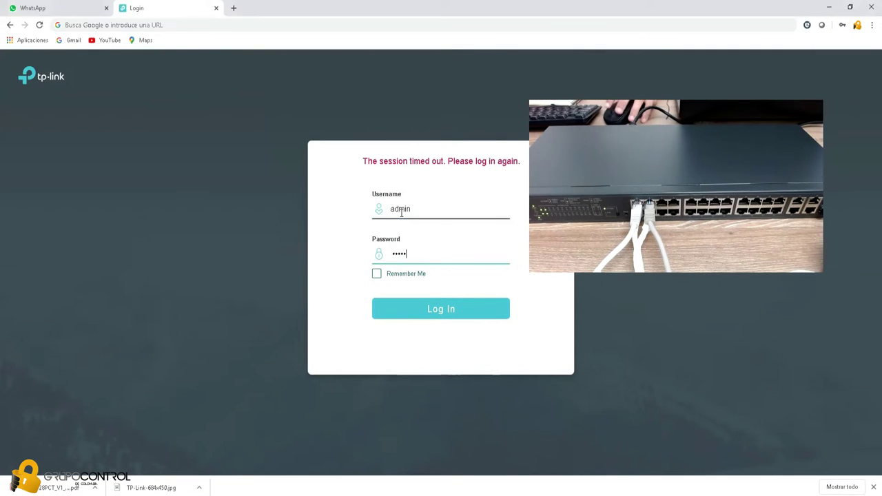
click(421, 316)
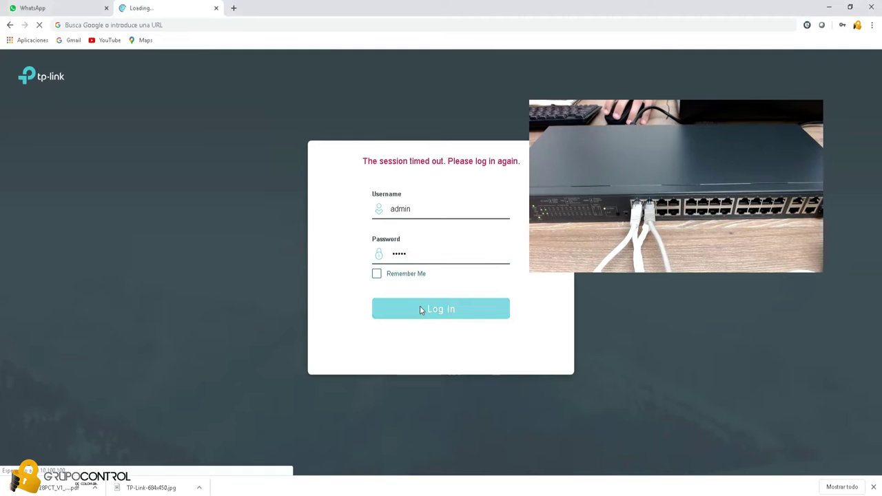
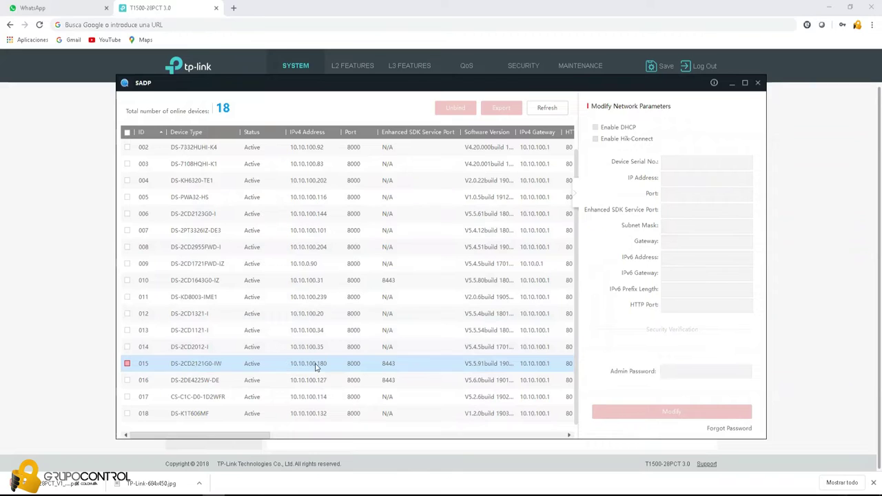
- Launch Internet Explorer and go to the camera's address 10.10.100.180
key(super)
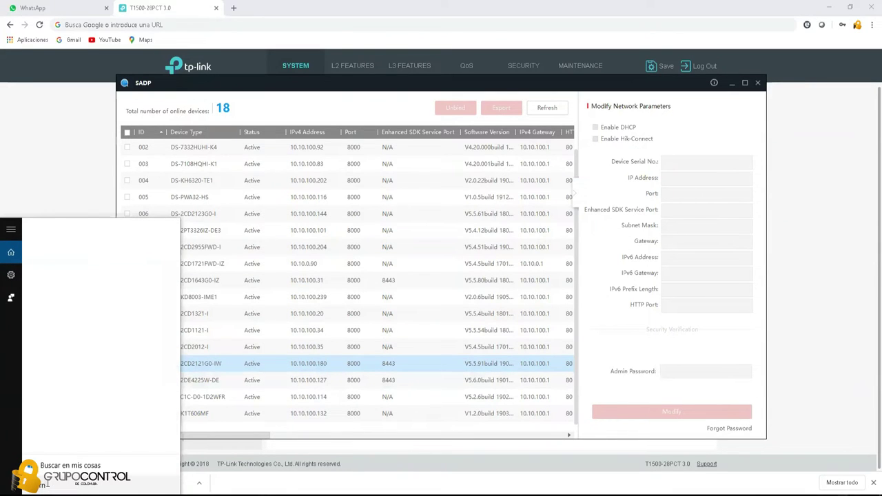
click(91, 256)
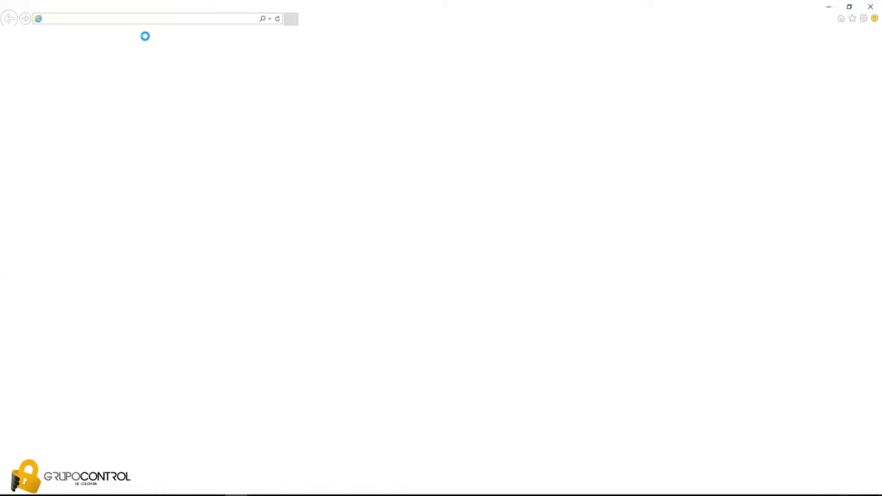
click(136, 19)
text(1)
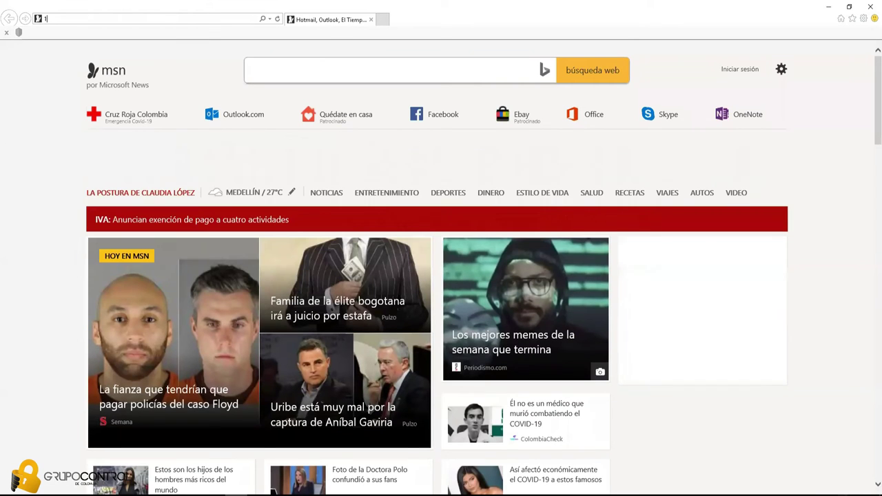
text(0.10.100)
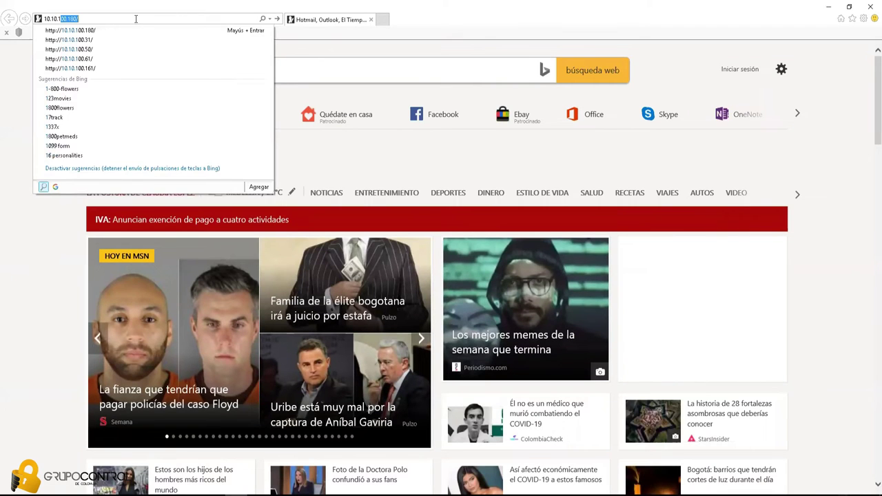
text(.180)
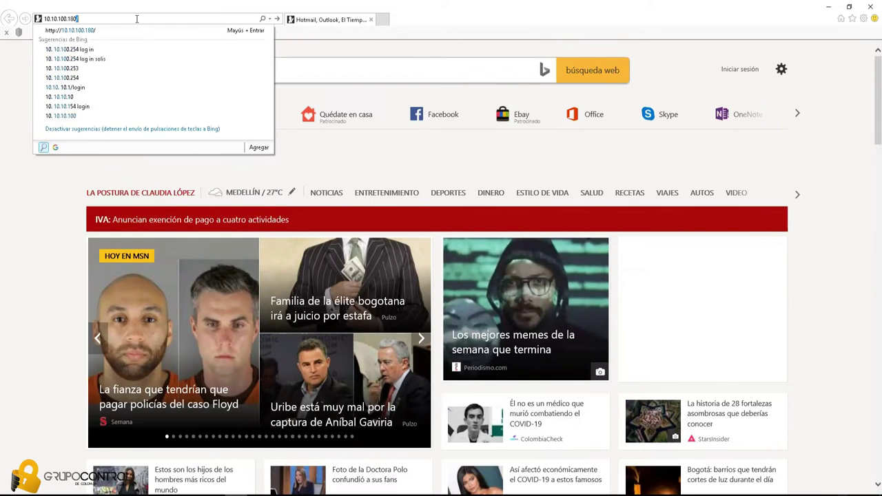
key(Return)
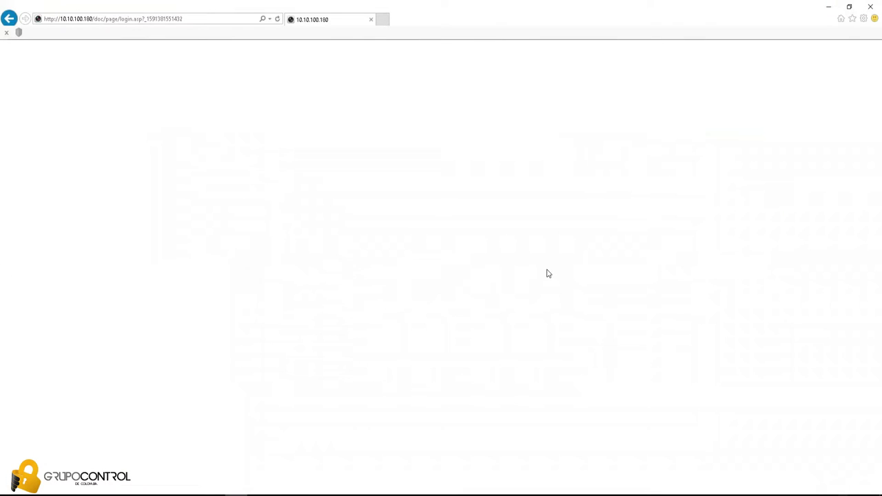
- Log in to the camera as admin with its password to reach Camera 01's live view
text(ad,m)
key(BackSpace)
key(BackSpace)
key(BackSpace)
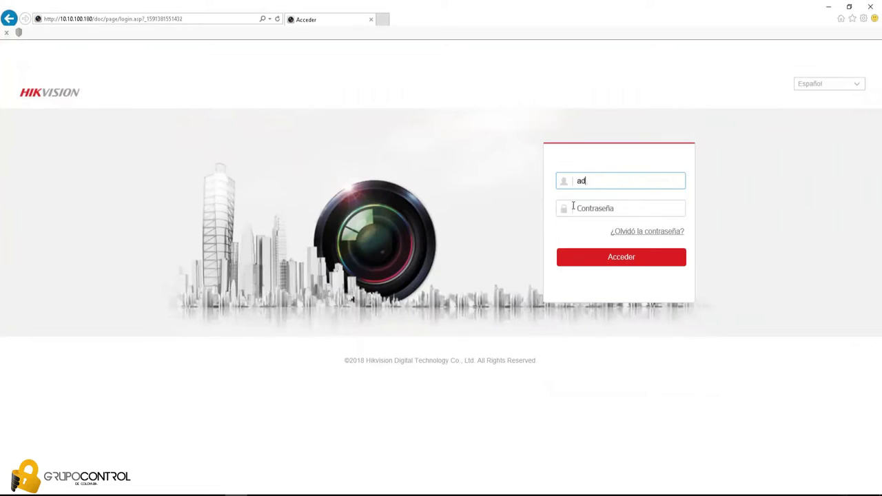
text(min)
click(573, 207)
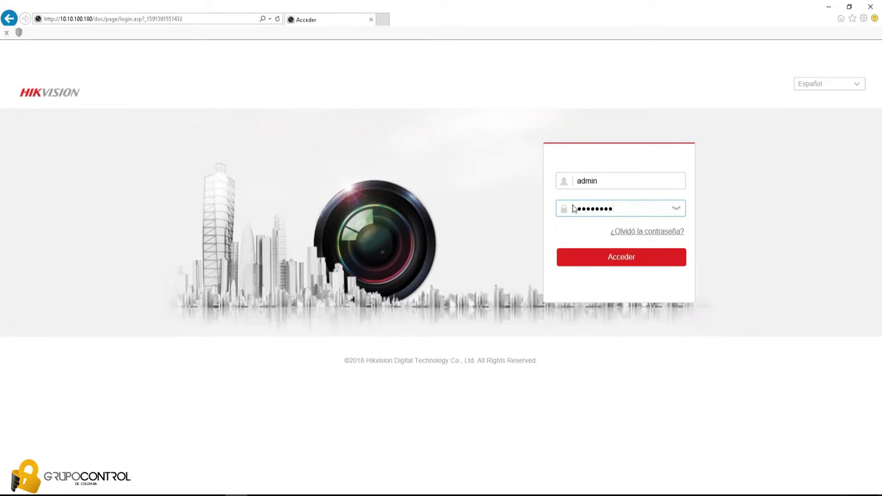
key(Return)
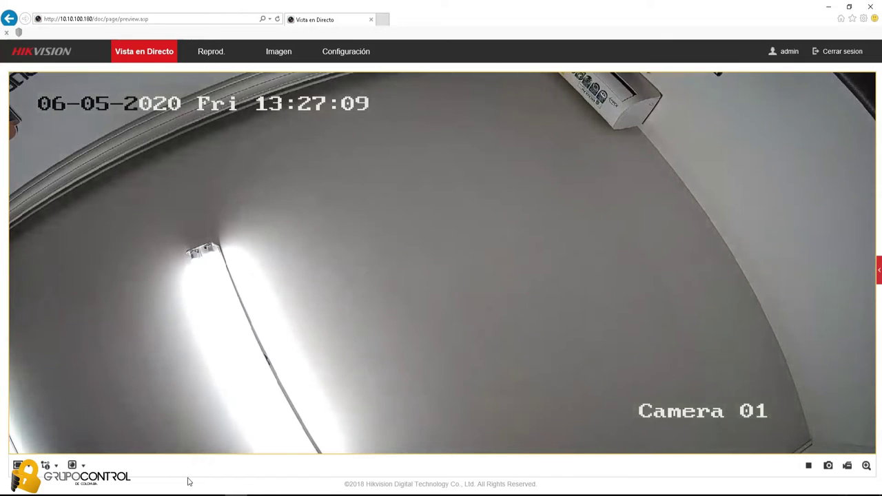
- Run a continuous ping to 10.10.100.180 in Command Prompt and center the console window
key(super+r)
key(Return)
text(ping)
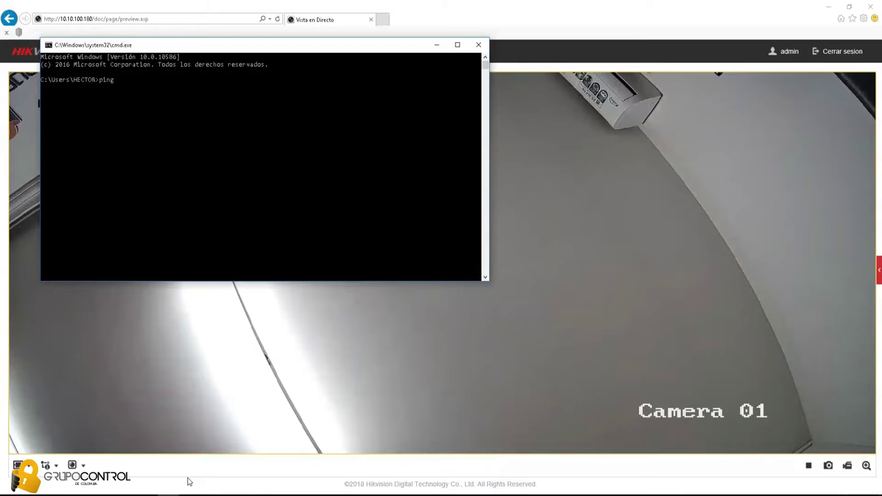
text( 10.10.100.180 -t)
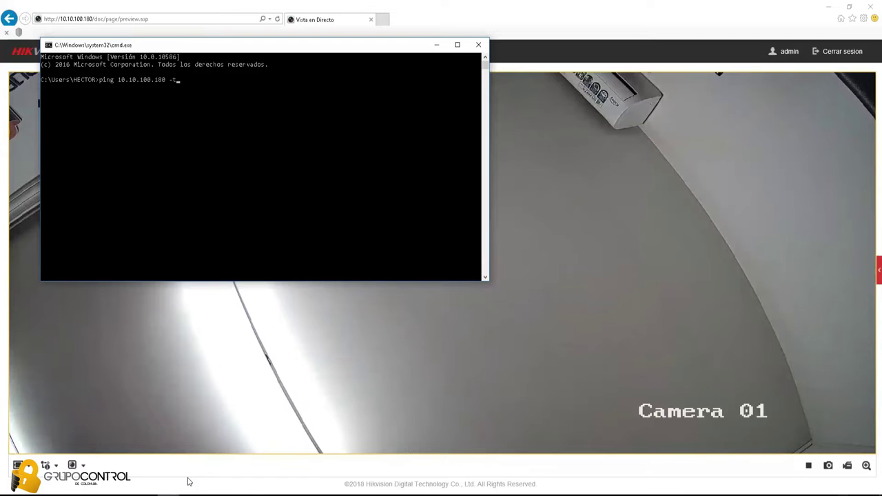
key(Return)
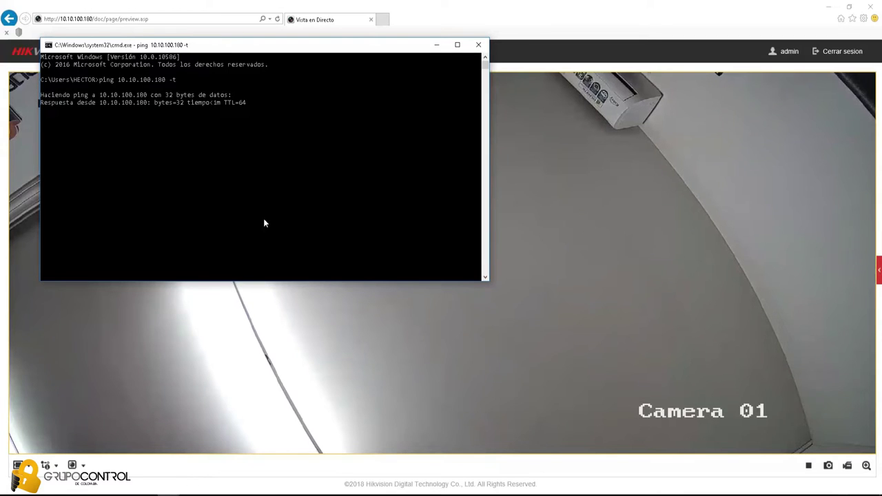
drag(213, 44, 361, 118)
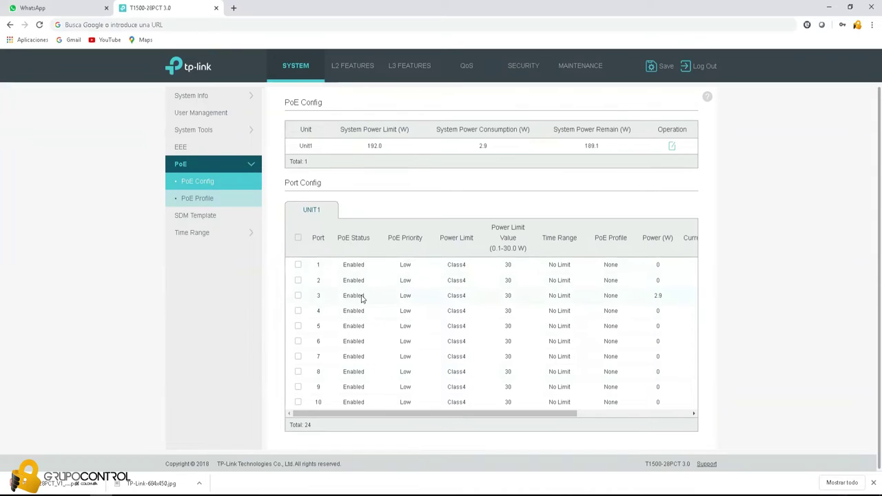
- Set port 3's PoE Status to Disable and apply it
click(297, 296)
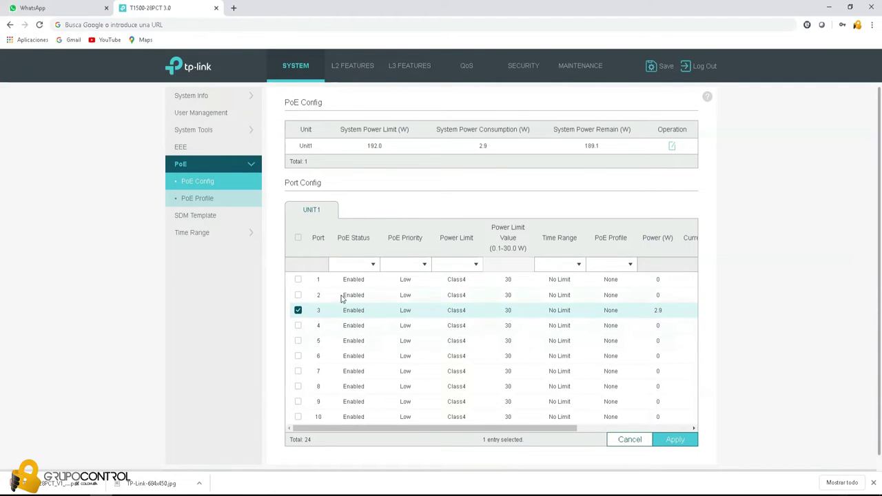
click(373, 267)
click(340, 304)
click(672, 440)
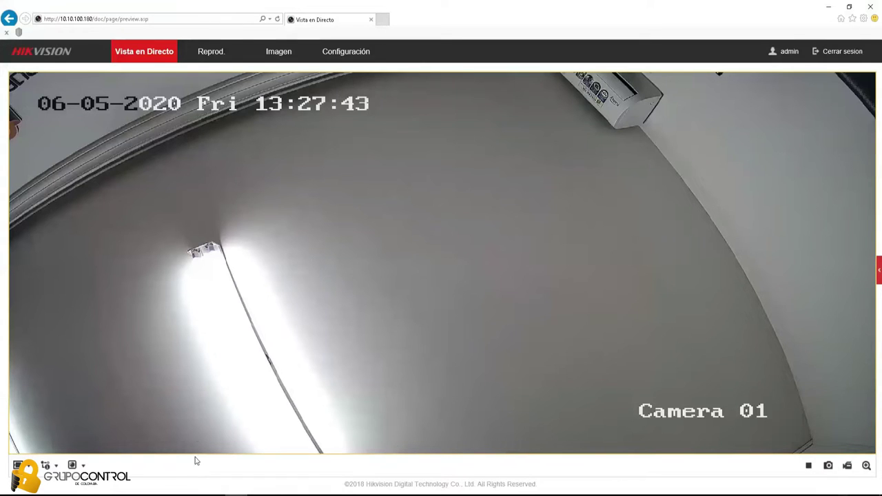
- Check the ping console for timeouts to 10.10.100.180, then minimize it
mouse_move(176, 491)
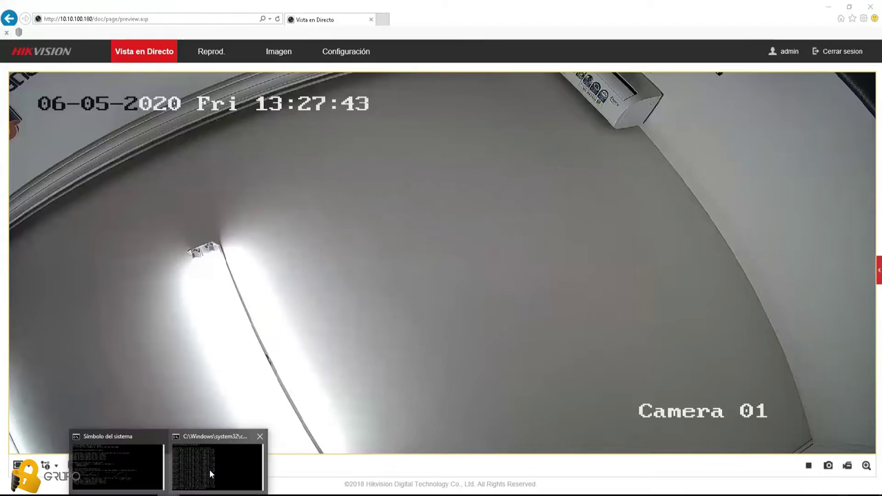
click(211, 474)
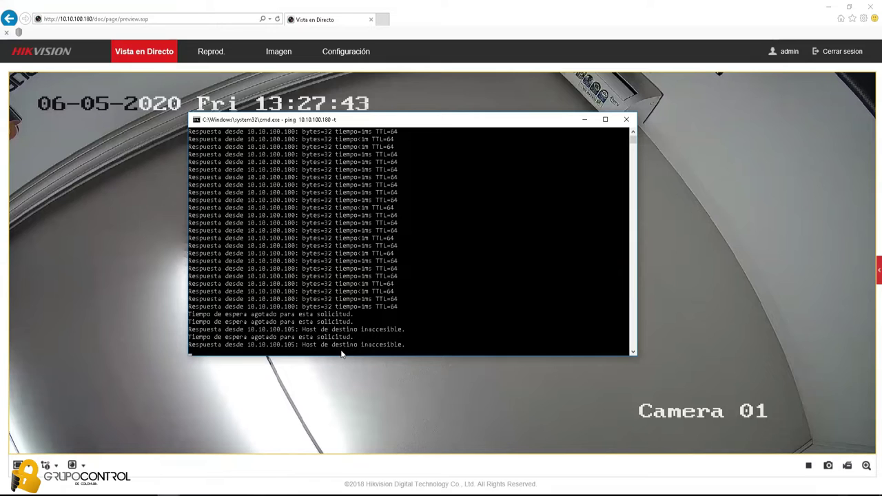
key(super+Down)
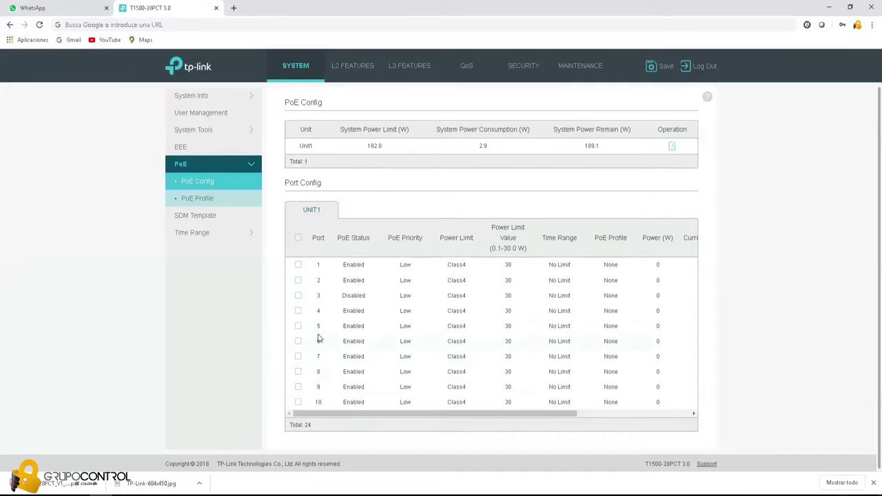
- Set port 3's PoE Status back to Enable, apply it, and bring up the ping console
click(337, 307)
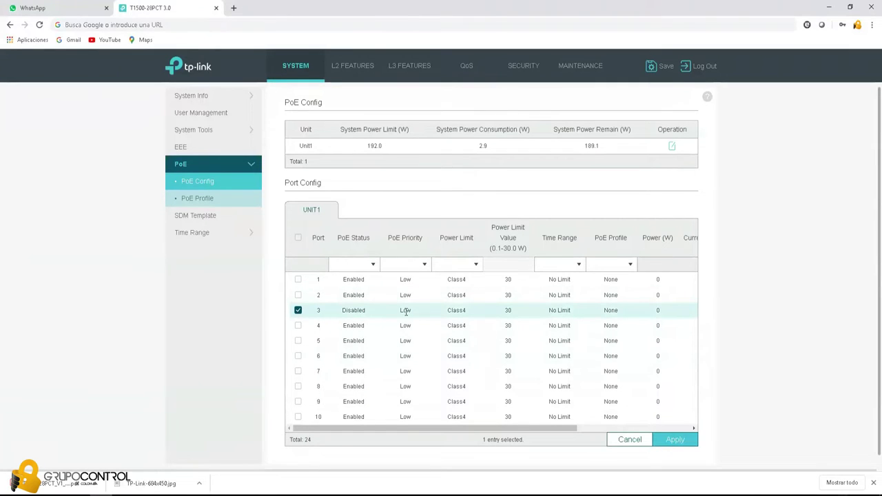
click(373, 265)
click(342, 293)
click(673, 441)
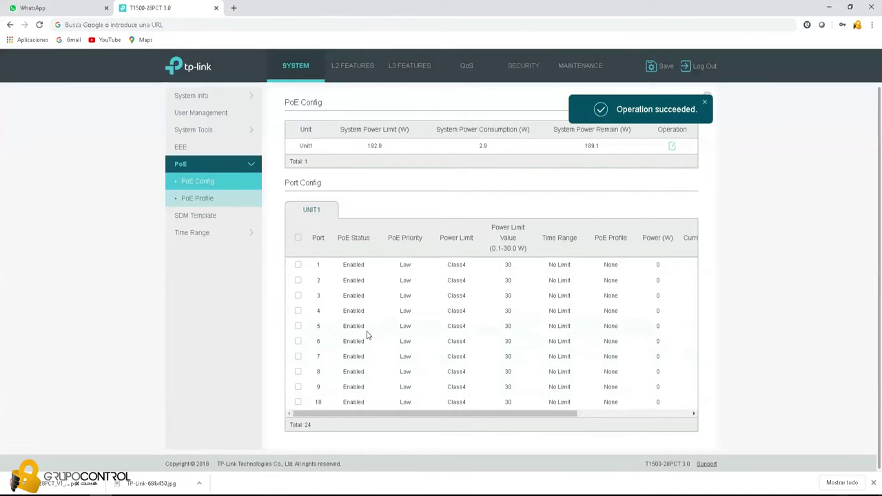
mouse_move(169, 491)
click(217, 456)
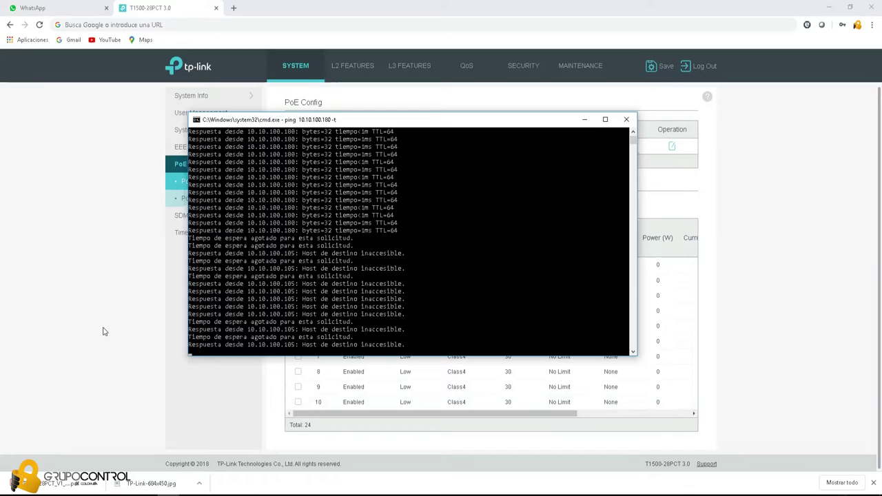
- Switch from the ping console back to the PoE Config page and scroll the port table
key(alt+Tab)
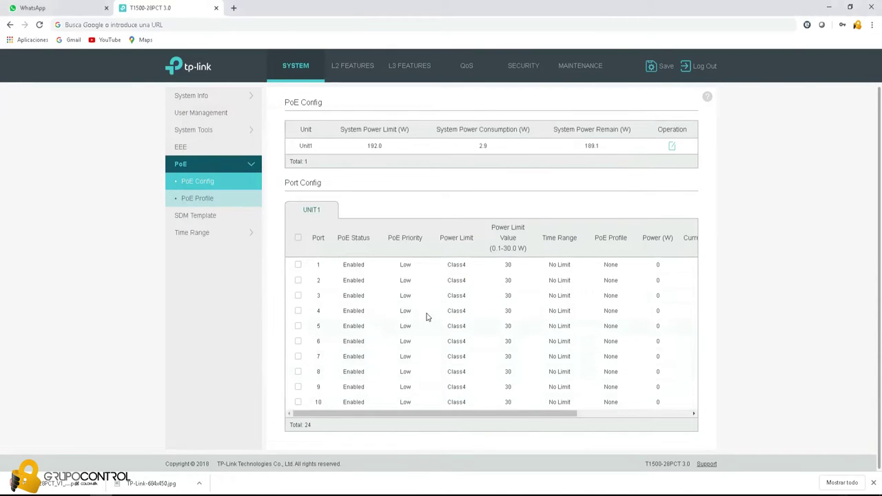
scroll(420, 310, down, 5)
scroll(419, 348, up, 5)
click(455, 314)
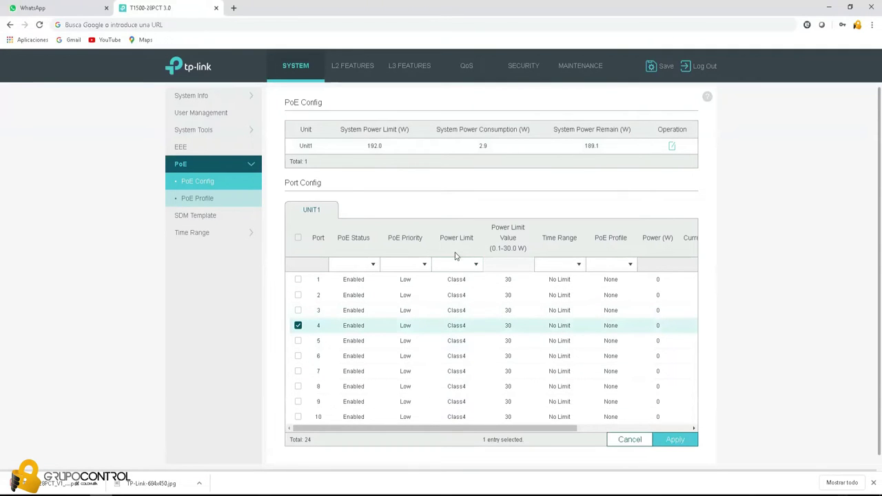
click(422, 265)
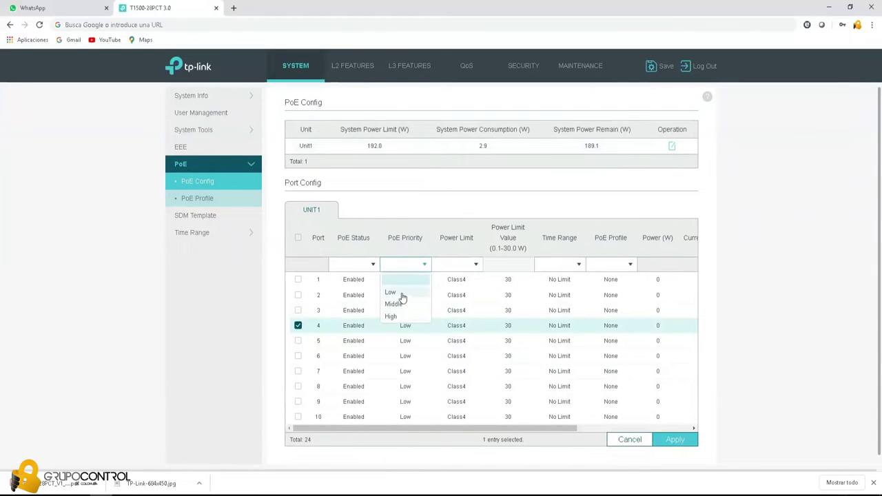
click(426, 270)
scroll(411, 349, down, 3)
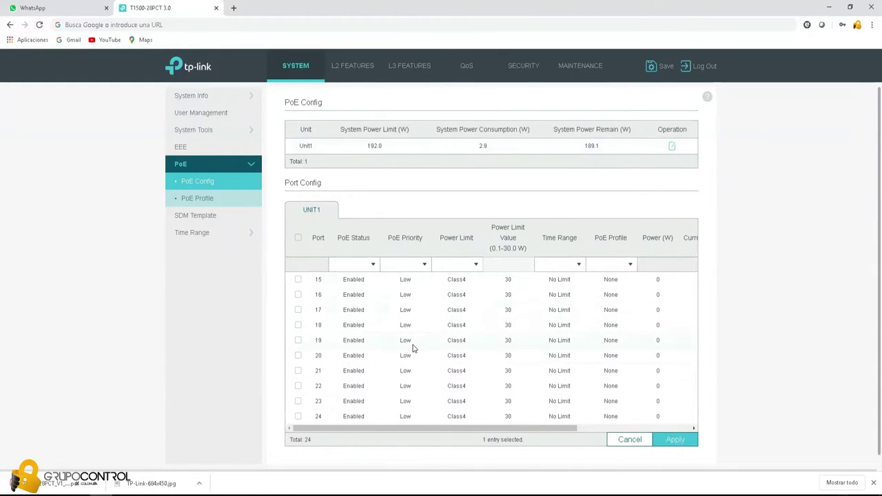
scroll(413, 348, up, 3)
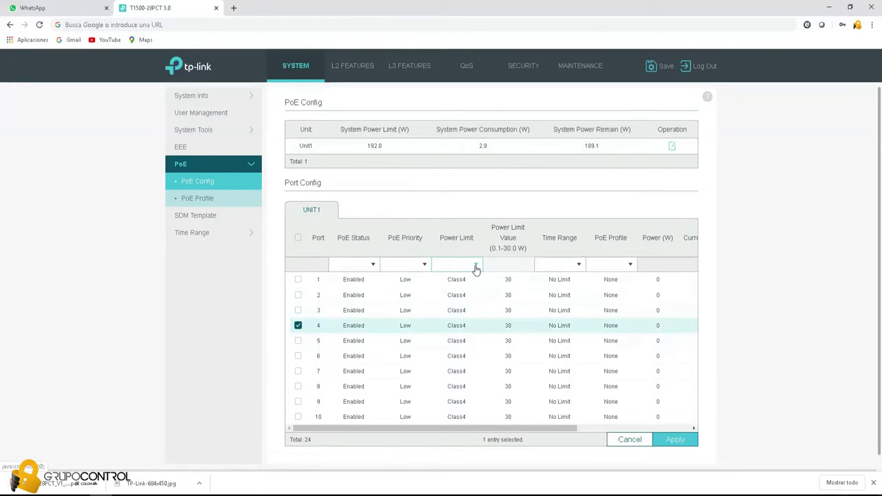
click(475, 269)
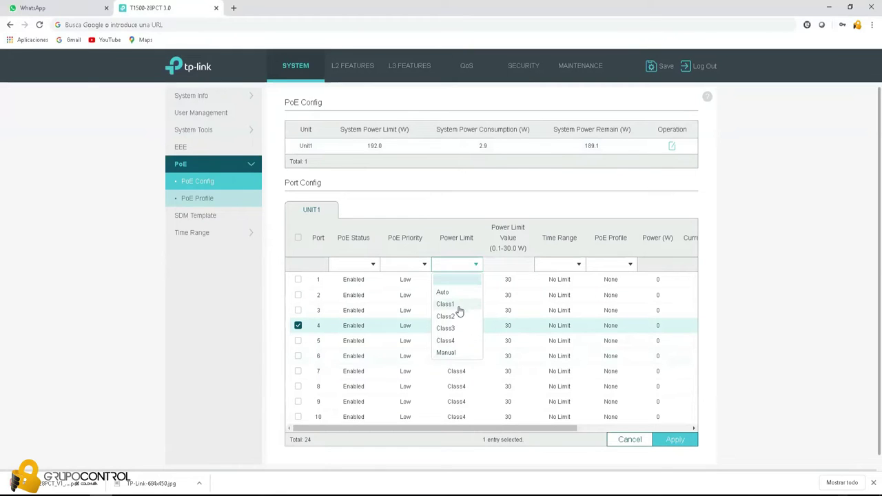
click(476, 269)
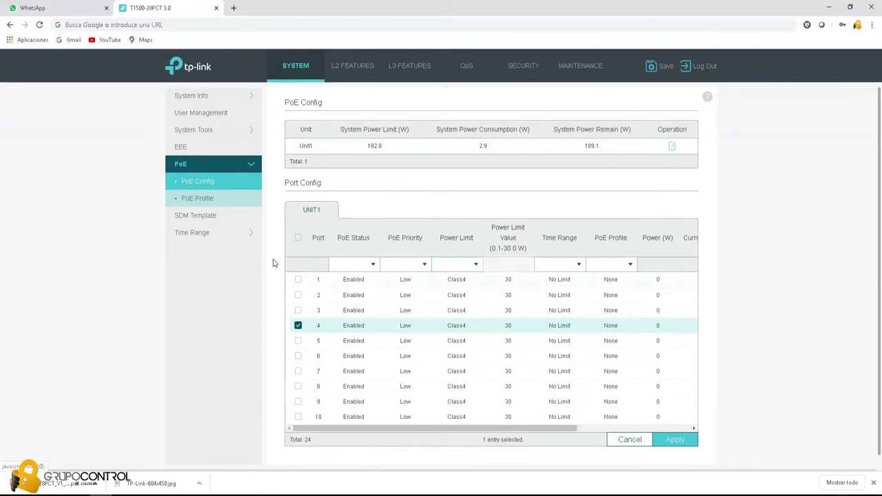
click(478, 269)
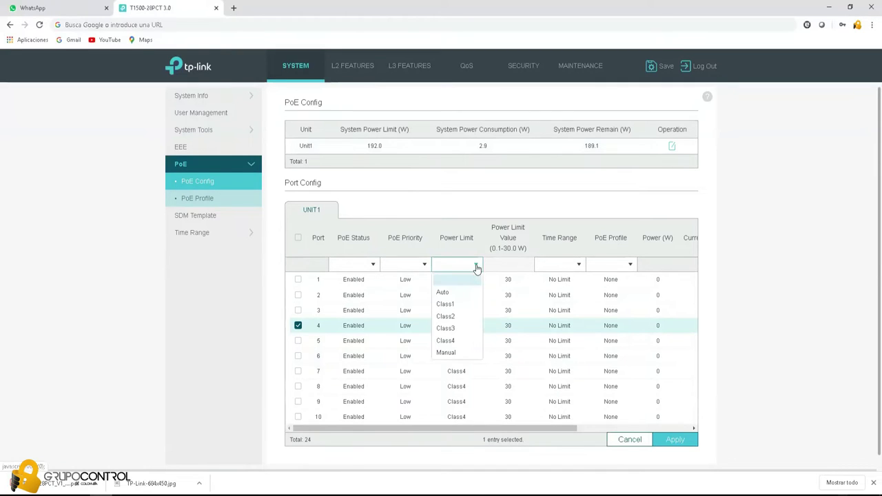
click(461, 307)
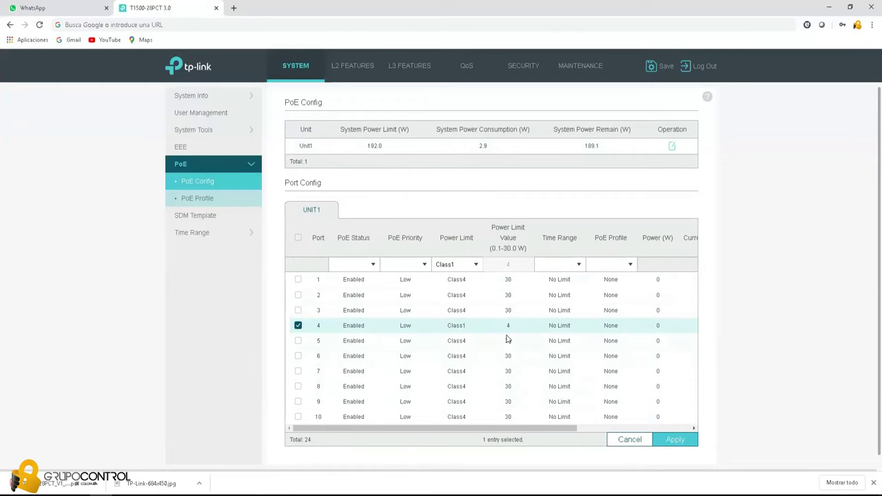
scroll(510, 358, down, 3)
scroll(503, 344, up, 3)
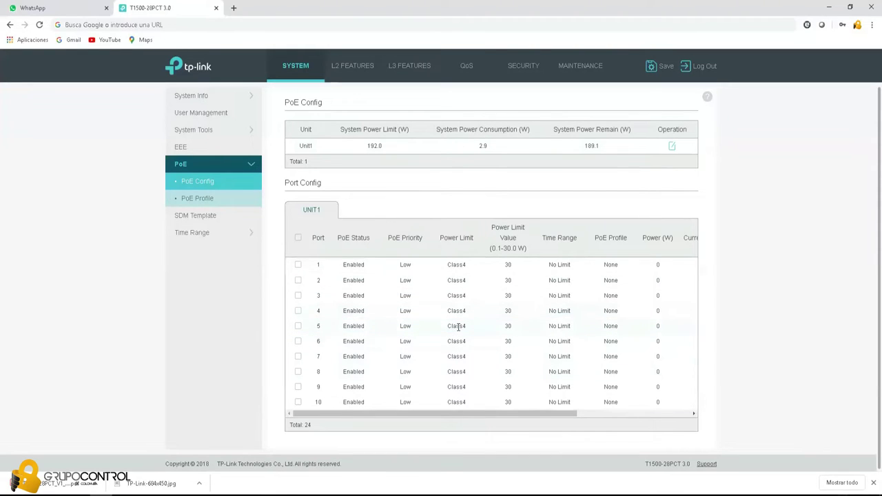
- Limit port 3's PoE power to Class1 (4 W), apply it, and bring up the ping window
click(355, 297)
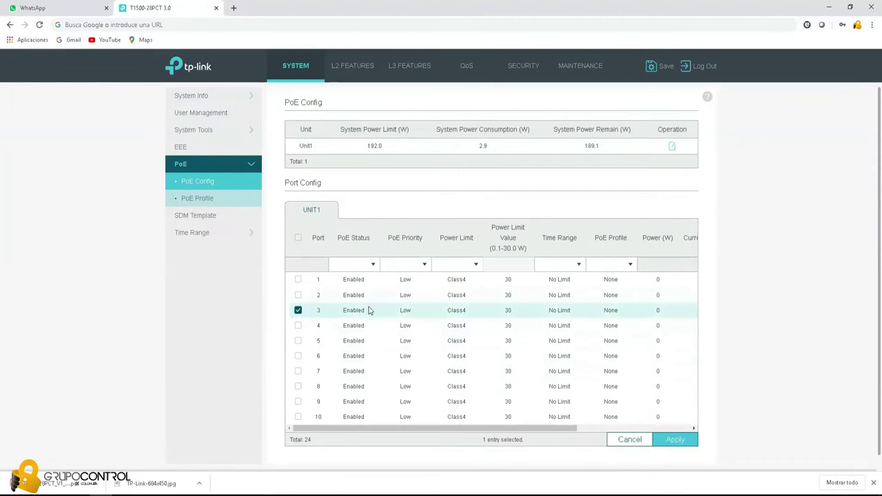
click(476, 265)
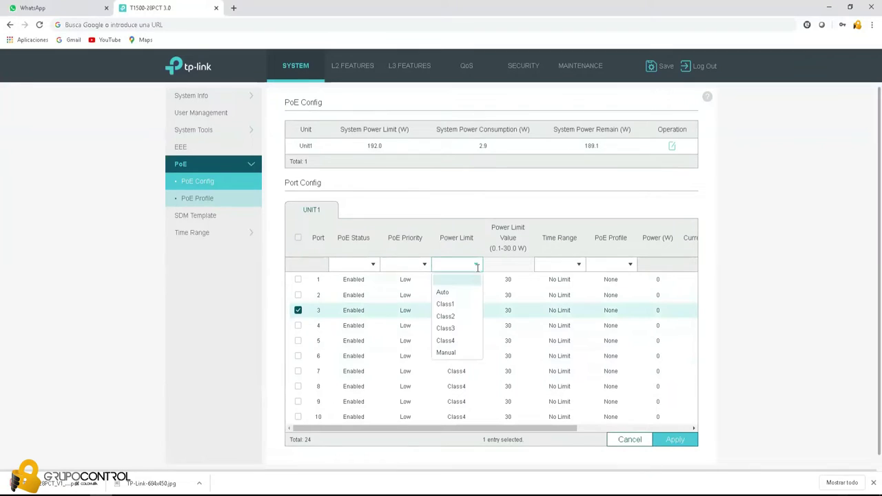
click(448, 326)
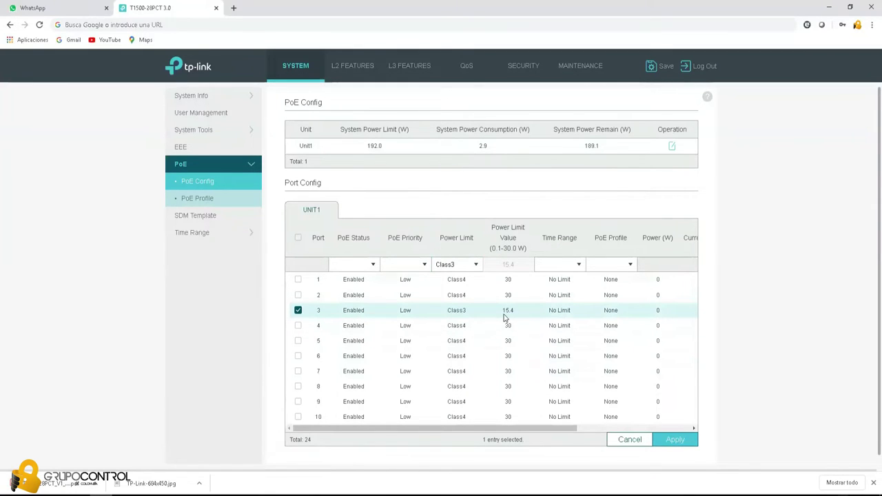
click(474, 264)
click(458, 315)
click(475, 266)
click(455, 300)
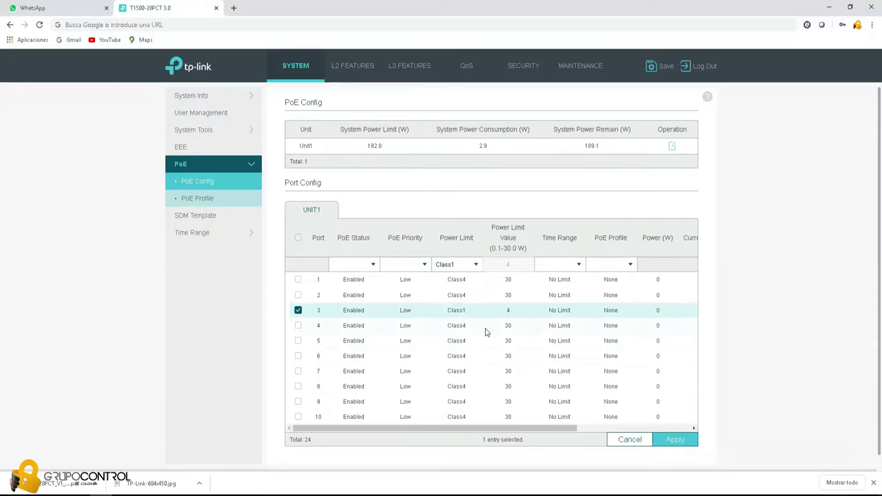
double_click(478, 148)
click(663, 438)
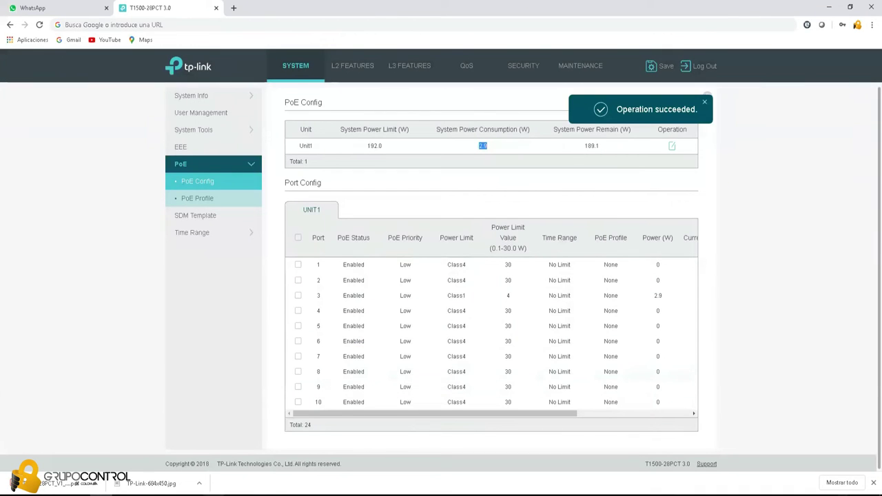
mouse_move(207, 490)
click(216, 463)
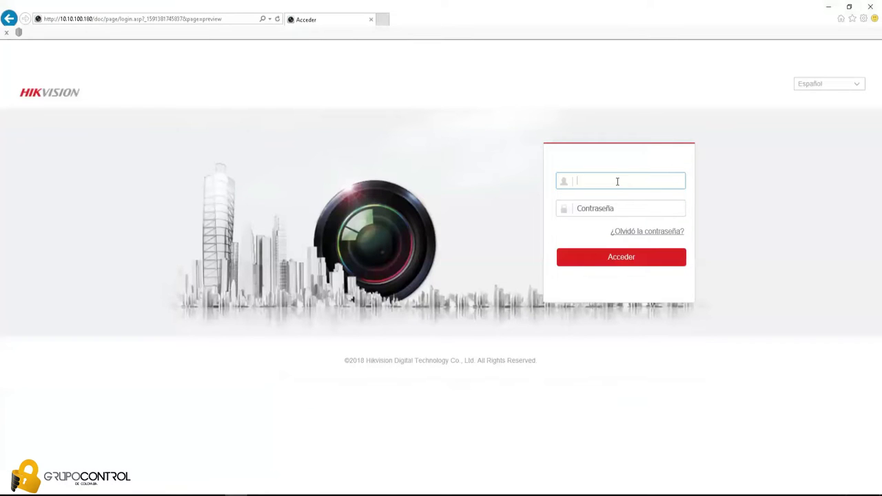
- Log back in to the camera as admin with its password
text(admin)
key(Tab)
text(••••••••)
key(Return)
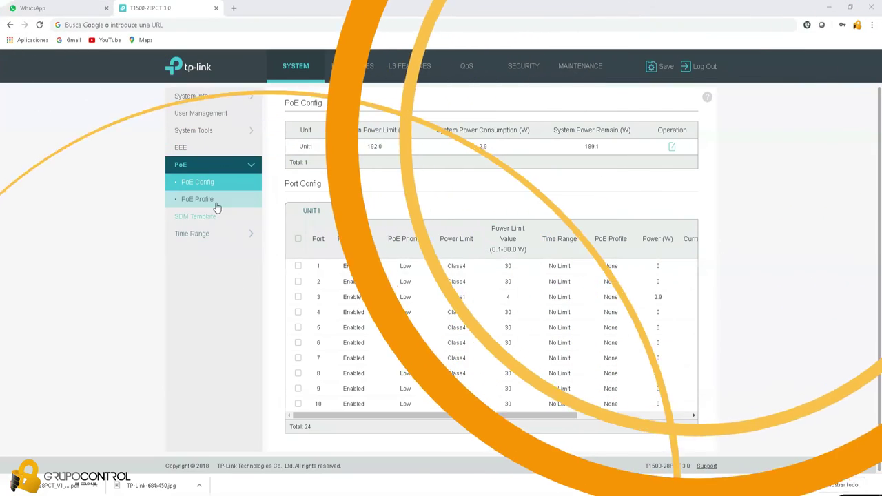
click(211, 203)
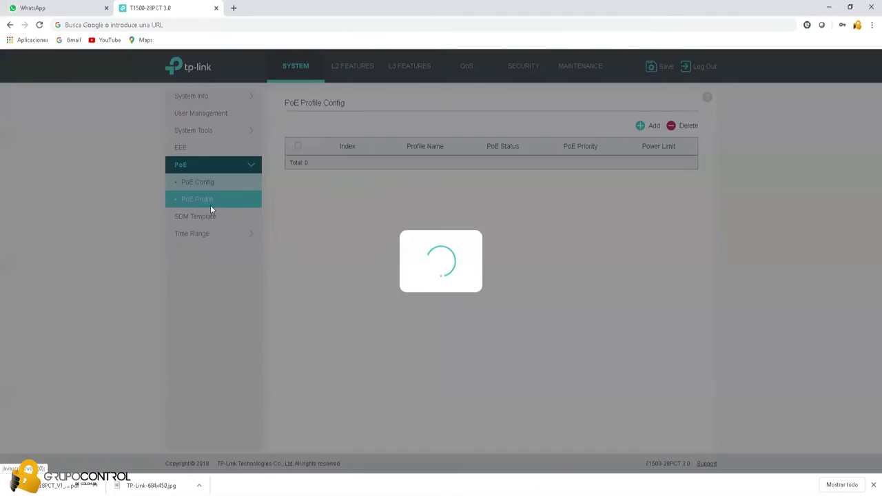
click(218, 184)
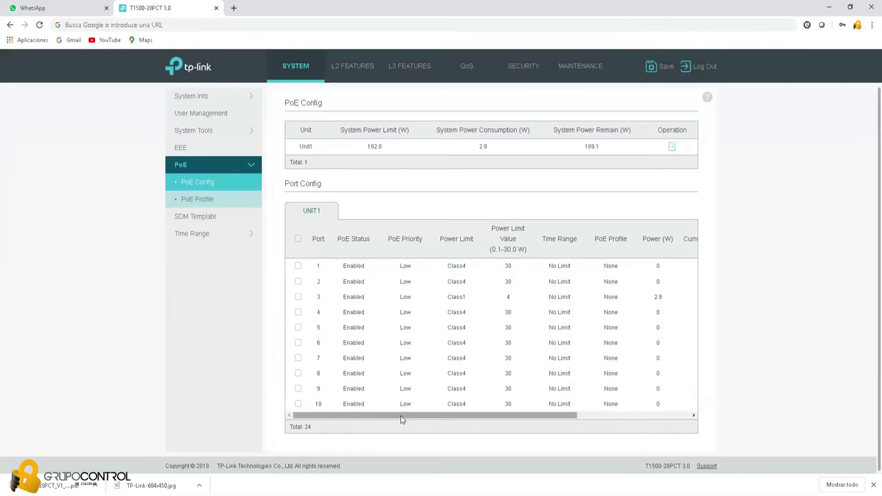
click(342, 298)
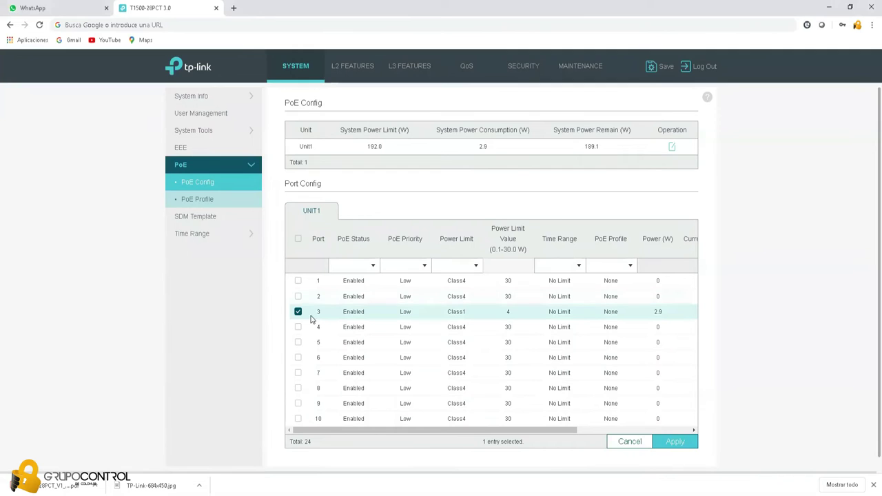
mouse_move(383, 430)
mouse_down()
mouse_move(467, 439)
mouse_move(387, 438)
mouse_up()
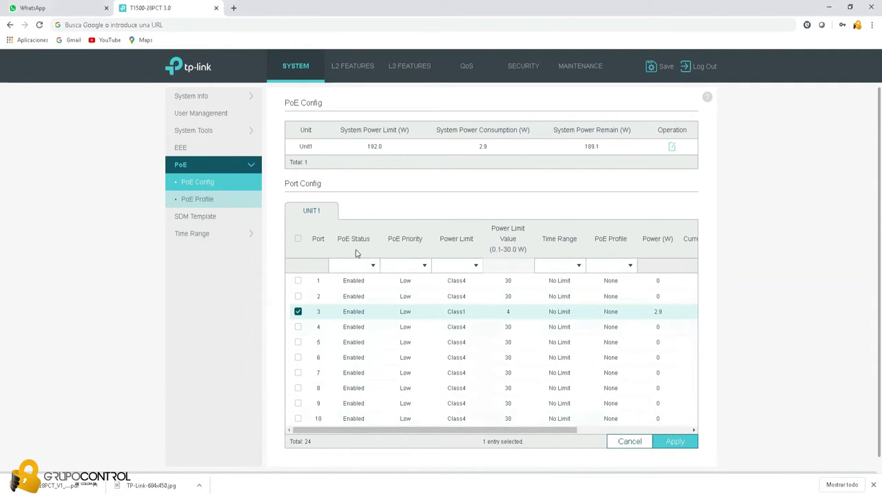
click(577, 269)
click(568, 282)
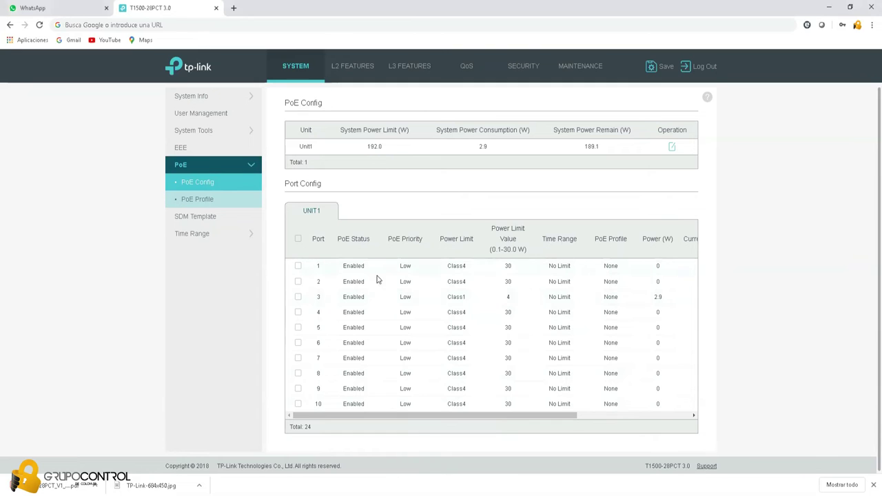
click(297, 312)
click(577, 268)
click(555, 281)
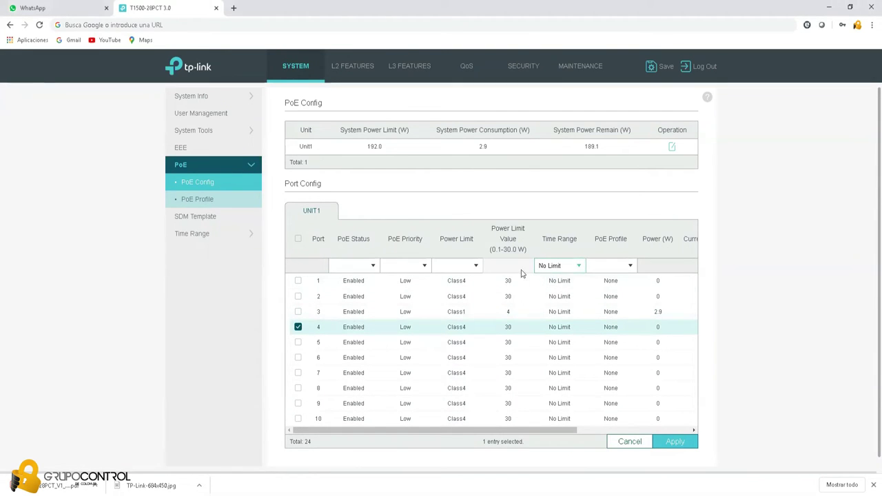
click(193, 236)
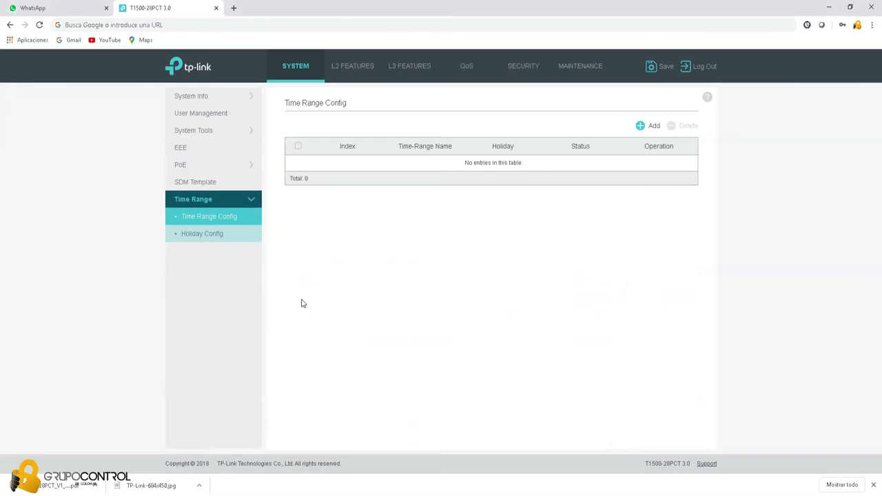
click(651, 127)
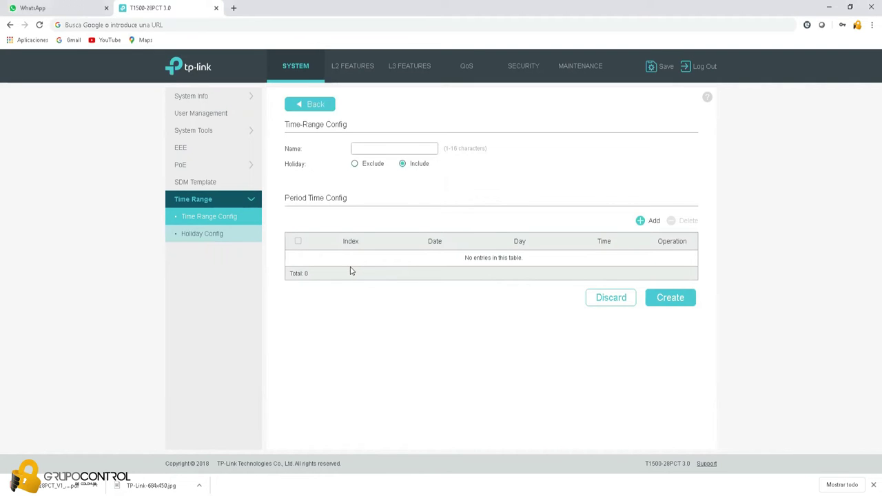
click(209, 216)
click(196, 169)
drag(367, 418, 478, 423)
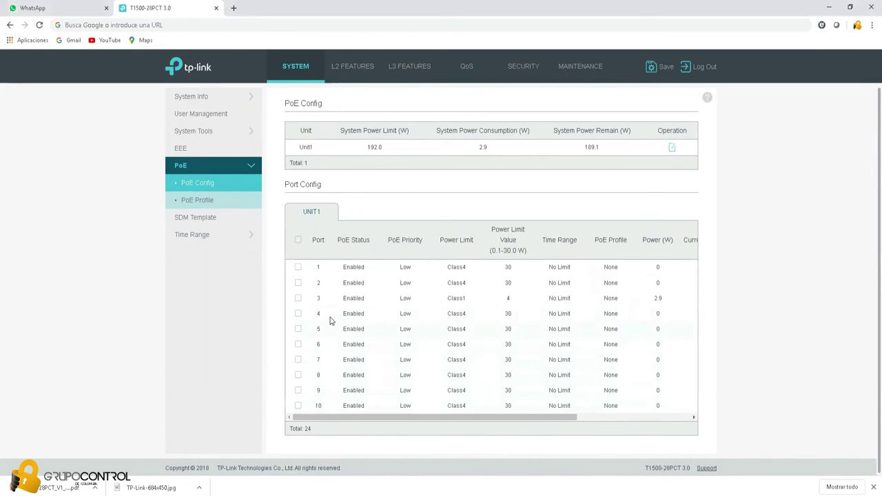
- Set port 3's time range to No Limit, then go to the Time Range Config page
click(297, 297)
drag(343, 429, 439, 435)
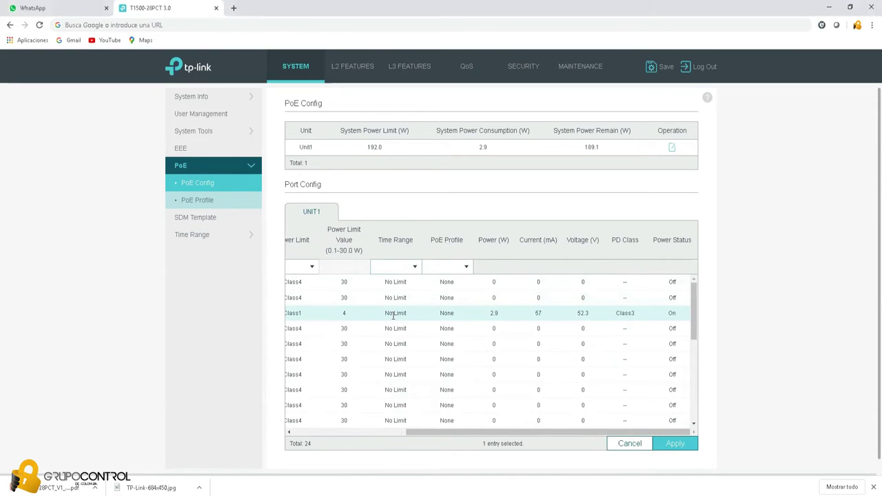
click(416, 269)
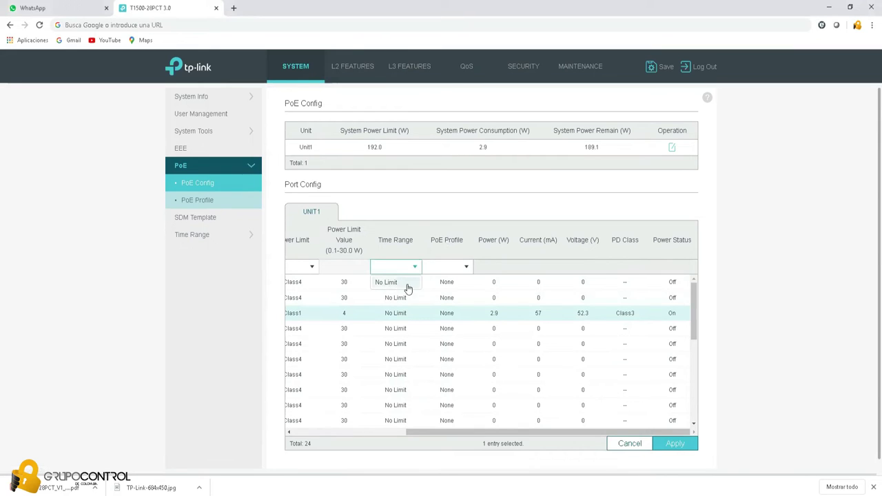
click(397, 283)
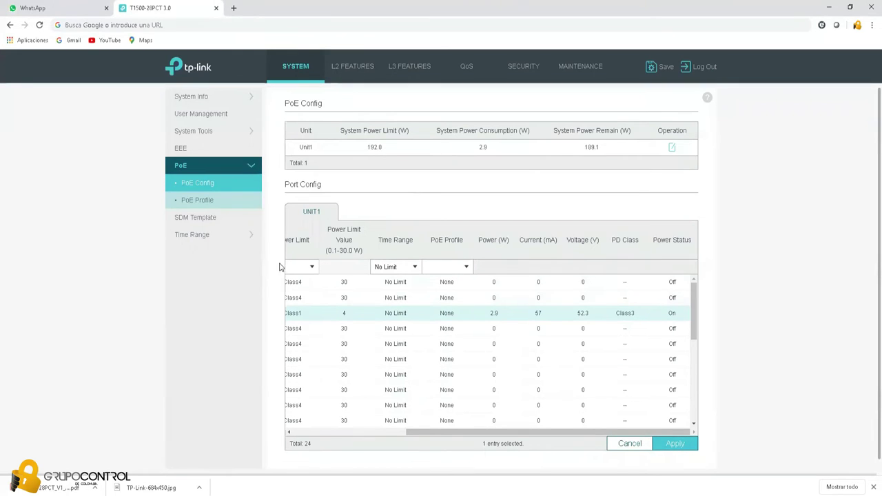
click(193, 235)
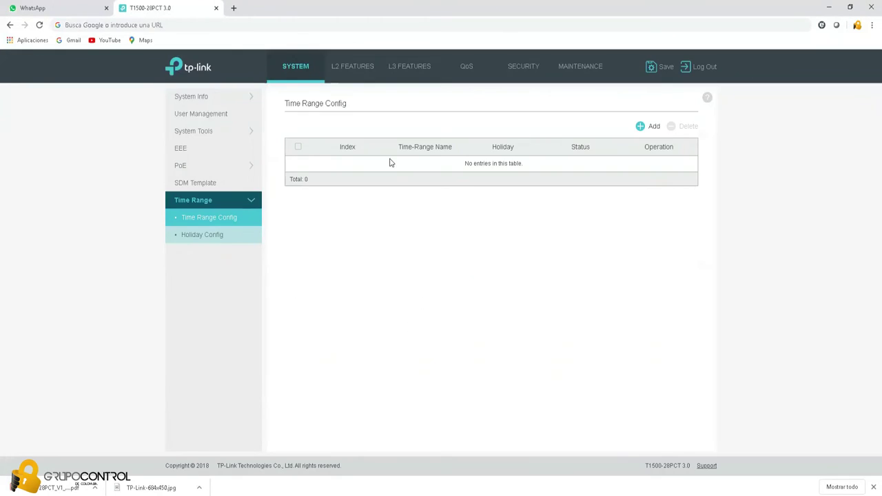
- Create time range 'Tiempo' with one period: June 5, 2020, Friday, 13:40–13:41
click(649, 129)
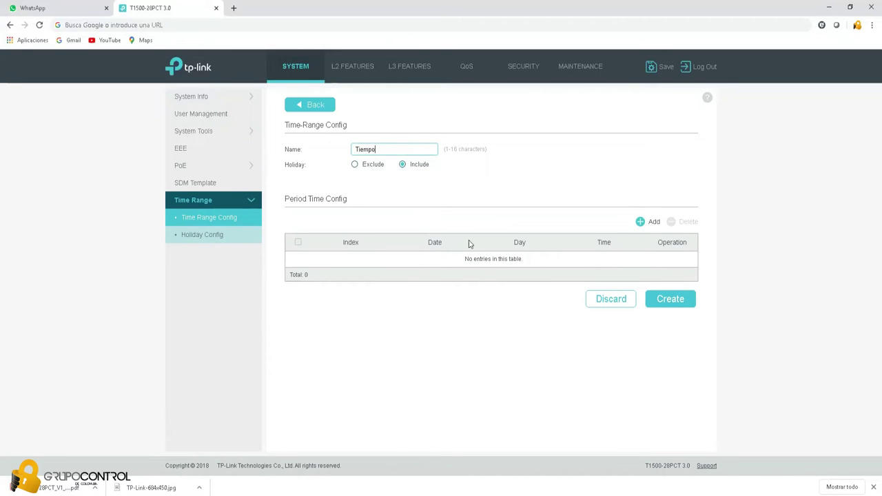
click(647, 222)
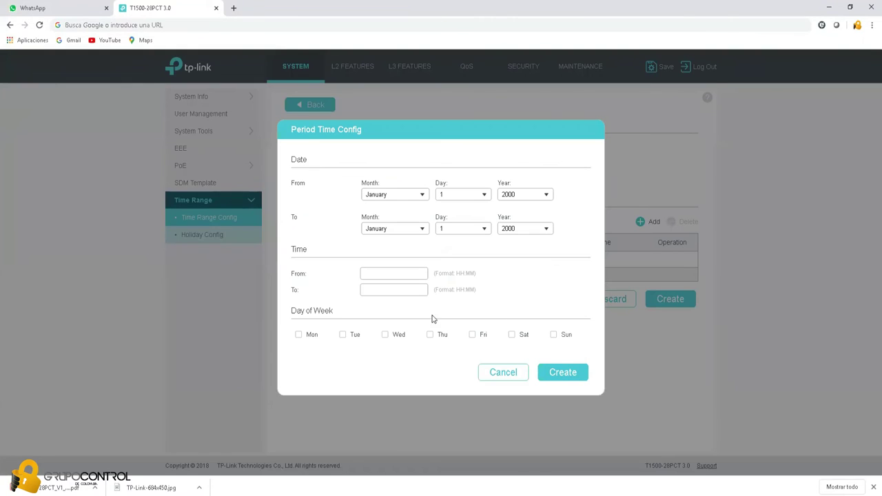
click(420, 197)
drag(426, 226, 427, 259)
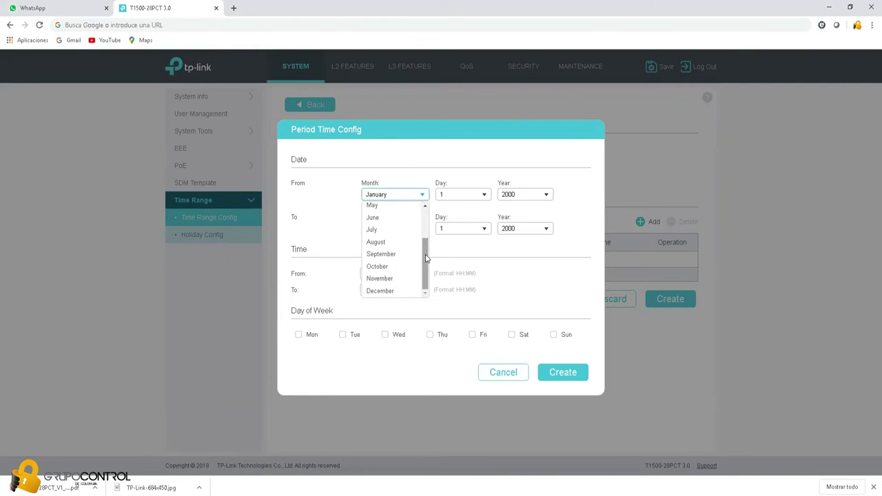
click(373, 217)
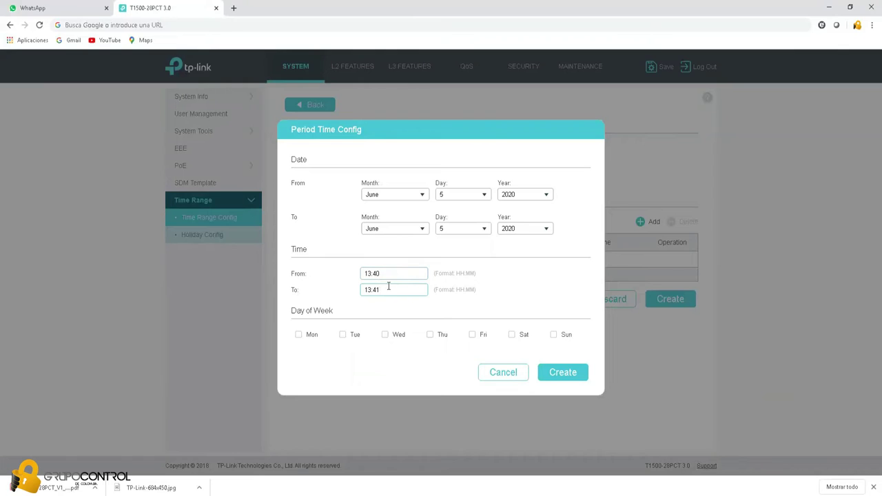
click(472, 335)
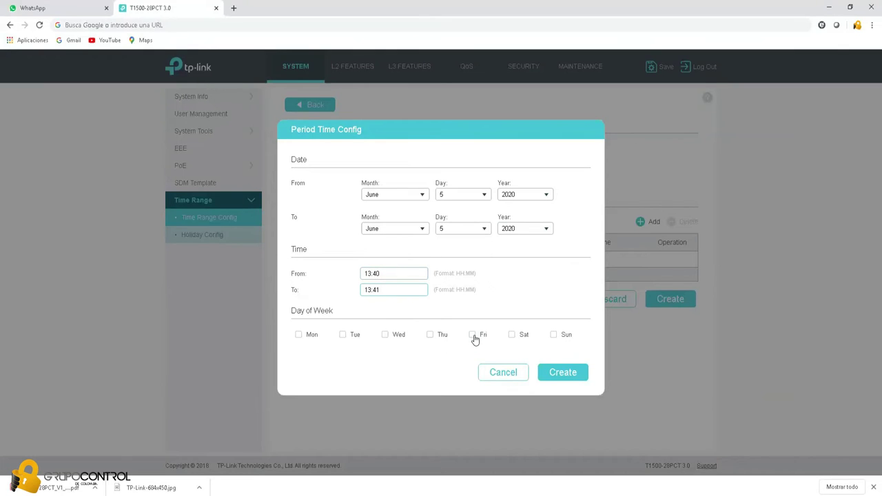
click(569, 379)
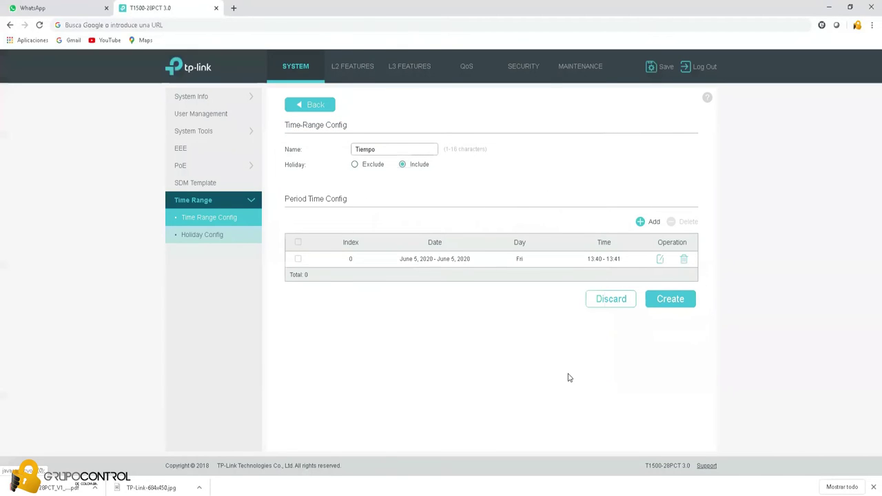
click(654, 305)
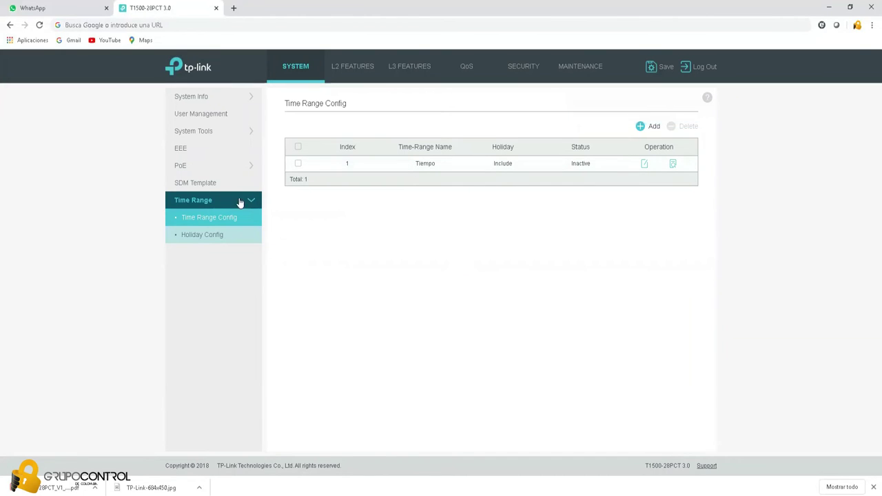
- Assign the Tiempo time range to PoE port 3 on PoE Config and apply it
click(191, 167)
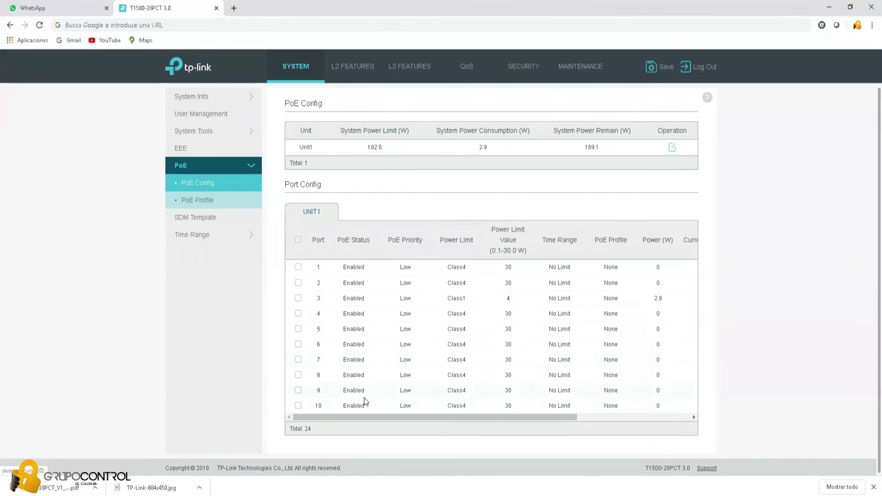
click(298, 299)
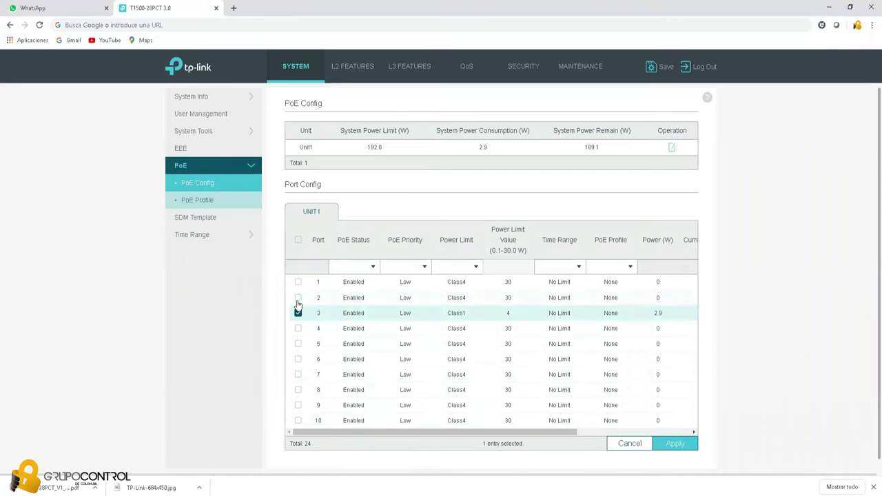
drag(356, 433, 503, 434)
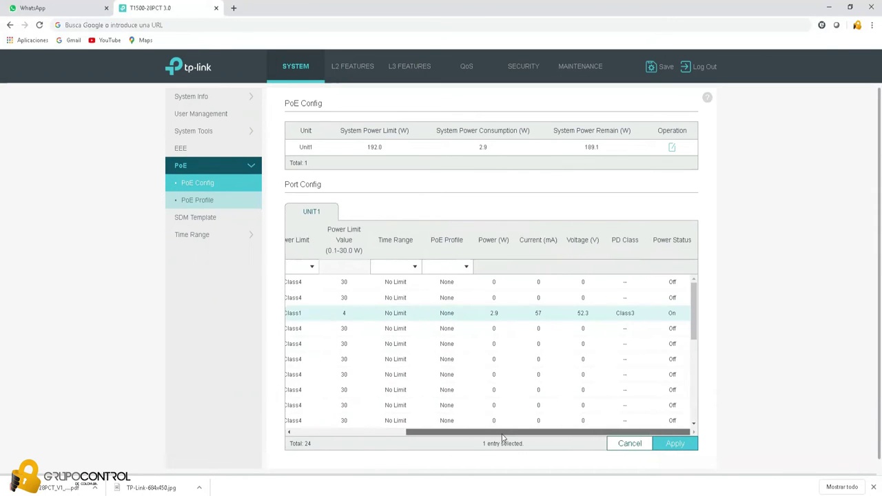
click(413, 267)
click(390, 294)
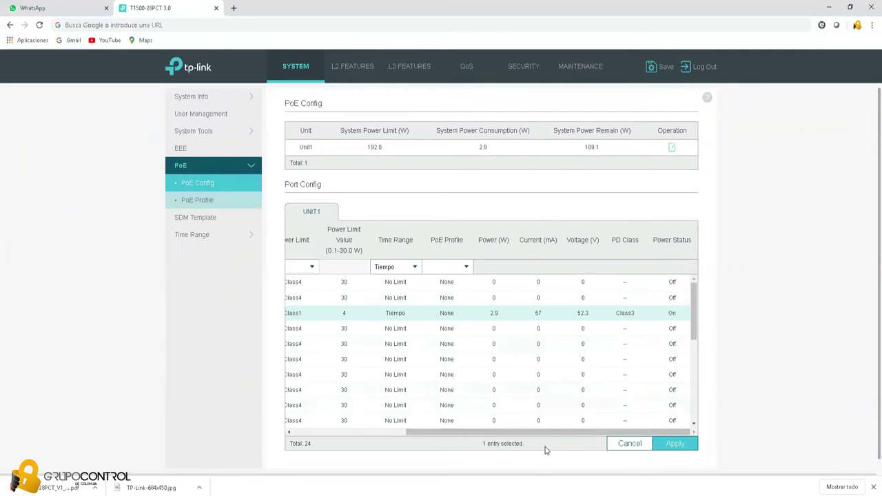
click(665, 445)
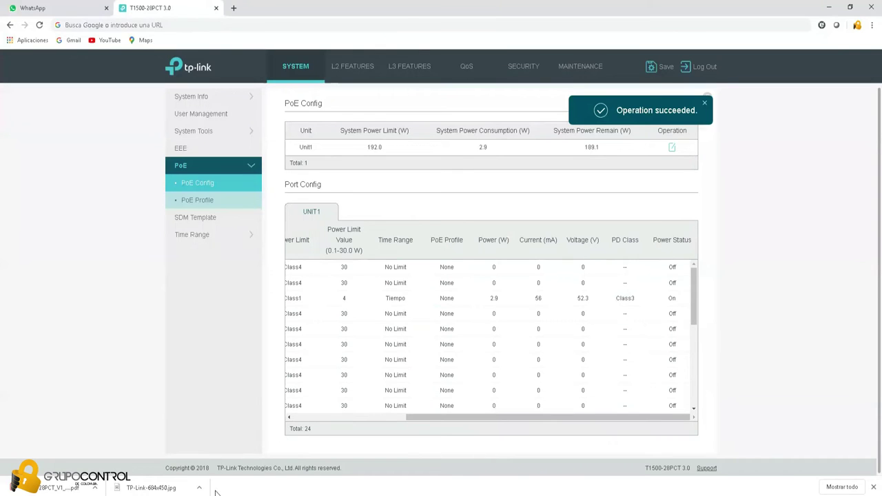
click(202, 493)
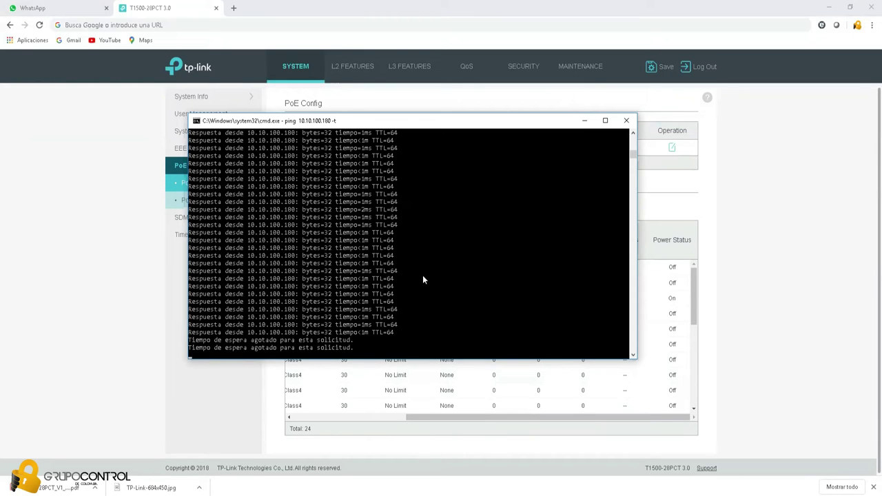
- Move the ping window aside to watch 10.10.100.180 time out and become unreachable
drag(395, 126, 386, 164)
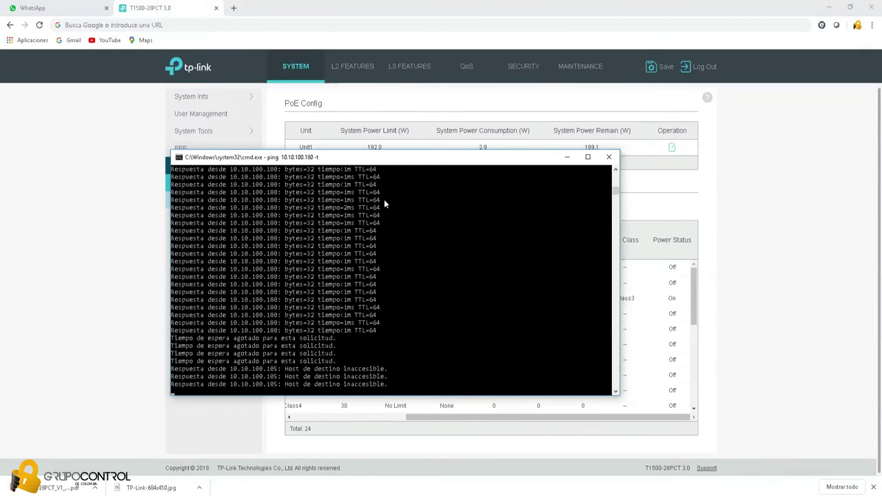
drag(369, 163, 538, 208)
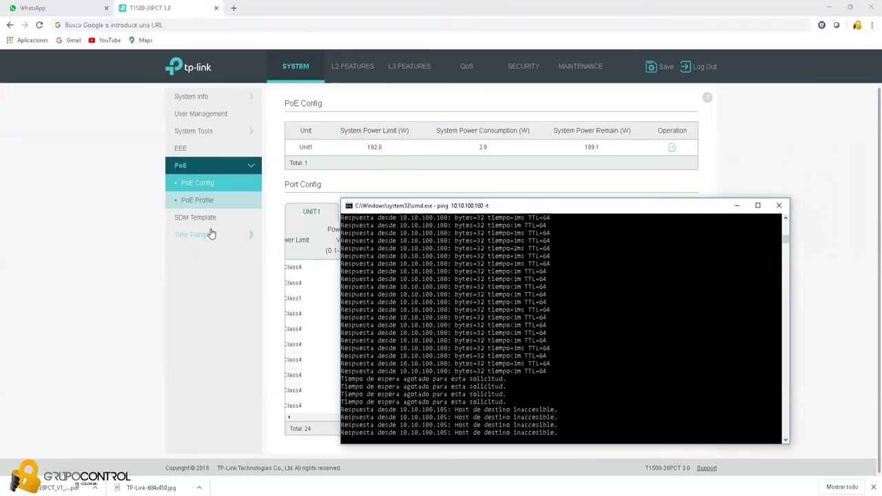
click(196, 234)
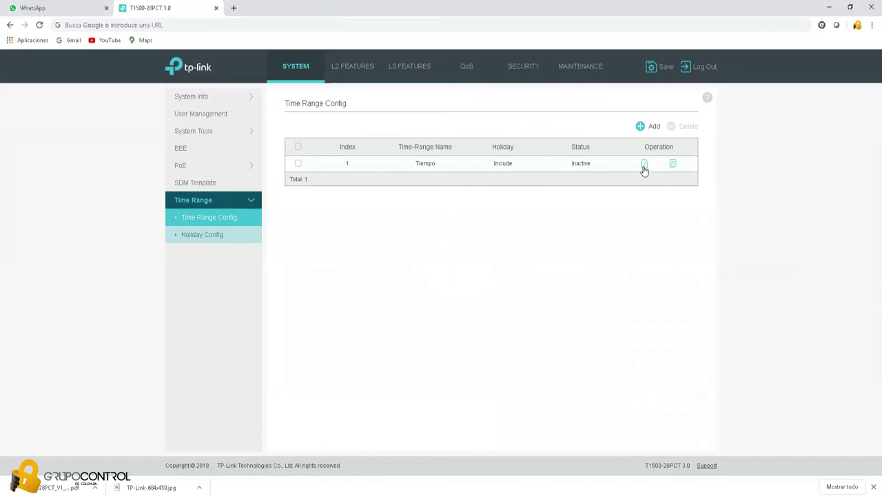
- Open Tiempo's period config to review the June 5, 2020 13:40–13:41 period, then reposition the ping window
click(642, 167)
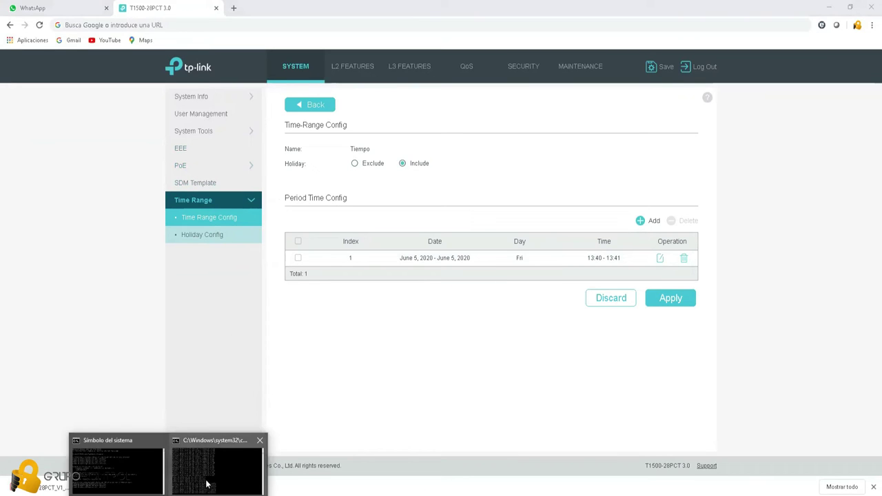
click(207, 484)
drag(517, 207, 247, 149)
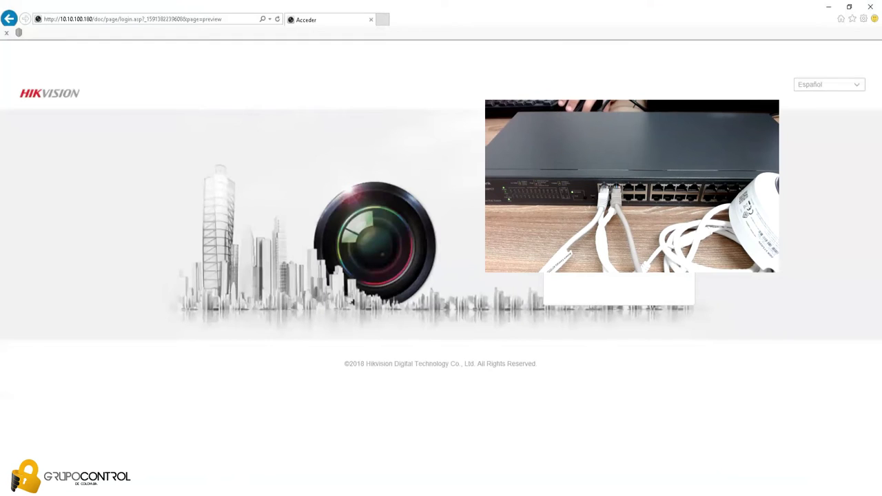
- Log in to the Hikvision camera web page with the camera's username and password
text(admin)
key(Tab)
key(Return)
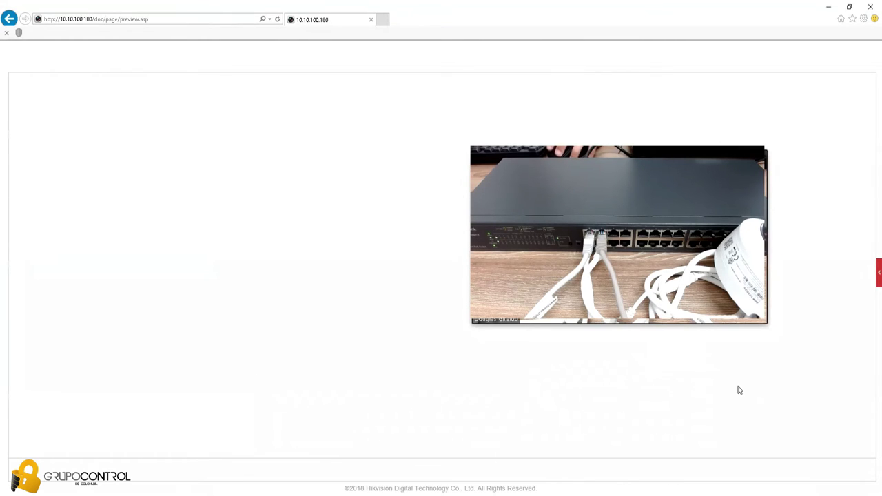
- Bring the ping window over the camera page and check the 10.10.100.180 ping results
mouse_move(209, 486)
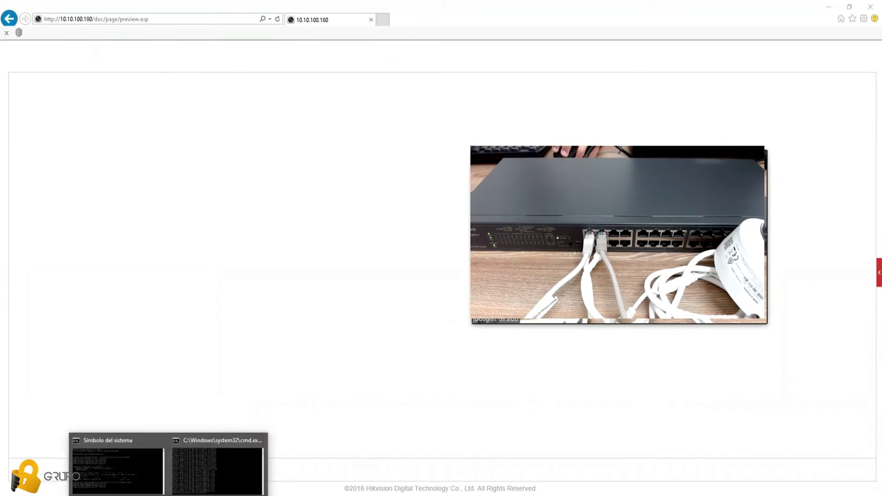
click(221, 465)
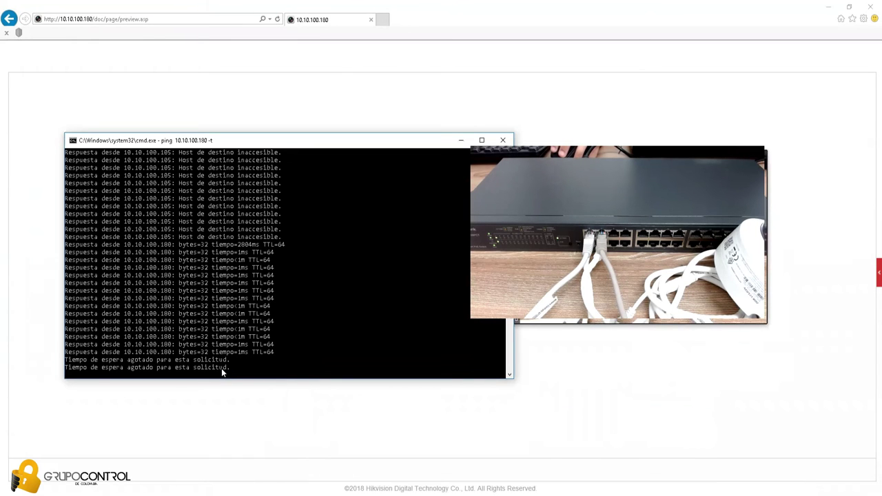
scroll(269, 249, up, 4)
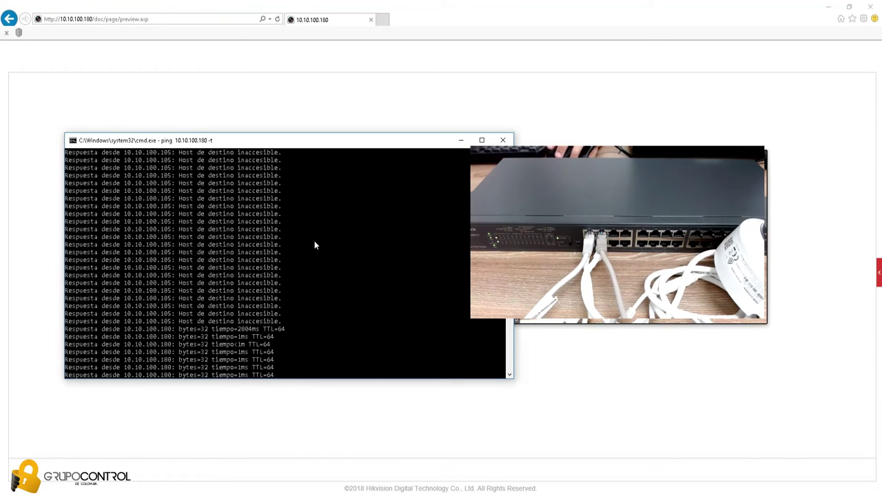
scroll(346, 245, down, 4)
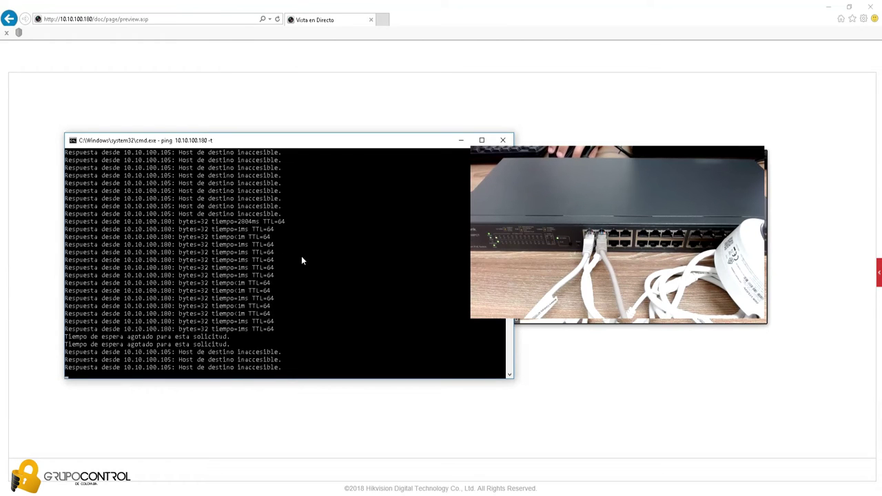
scroll(248, 279, down, 2)
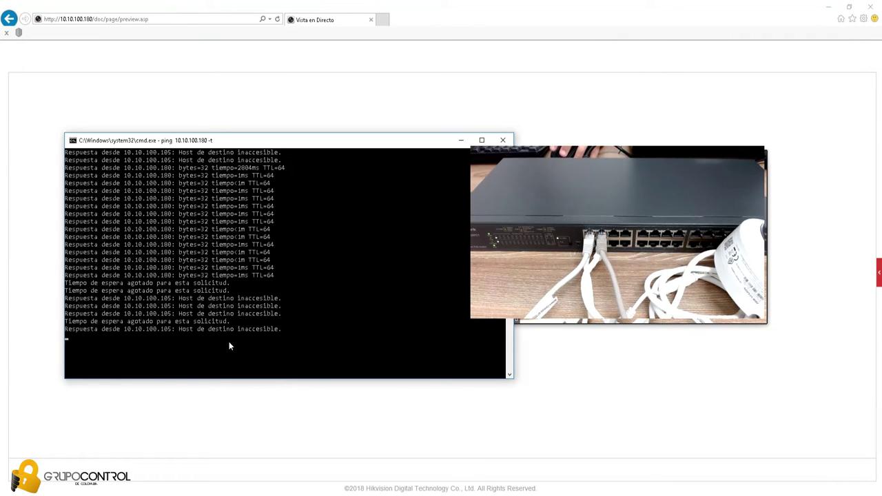
drag(282, 138, 301, 146)
drag(435, 153, 366, 153)
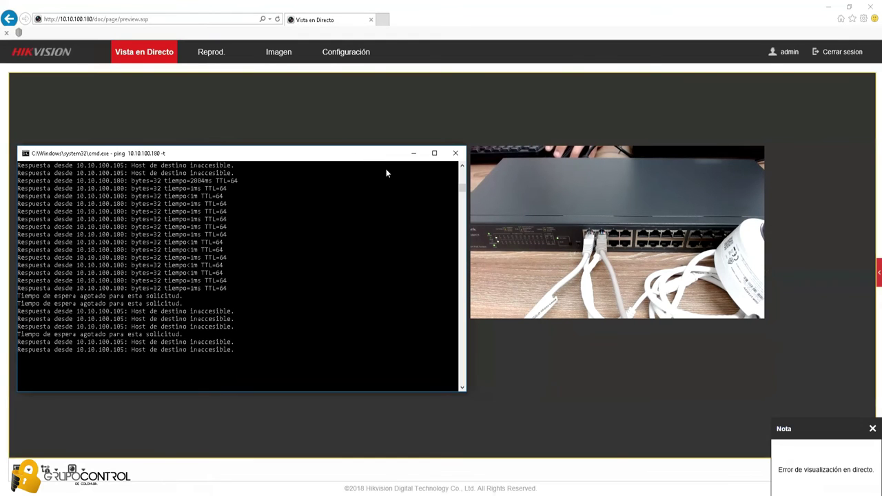
- Compare the live view page with the ping window, ending with live view in front
click(332, 129)
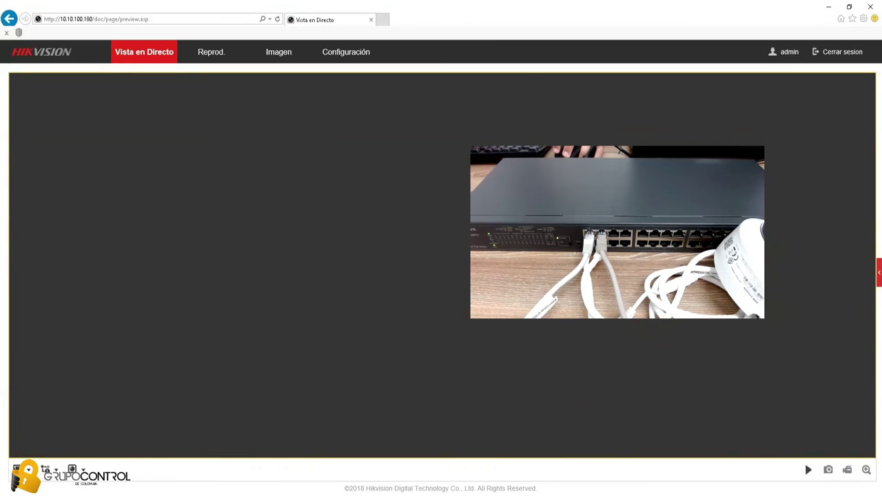
mouse_move(169, 494)
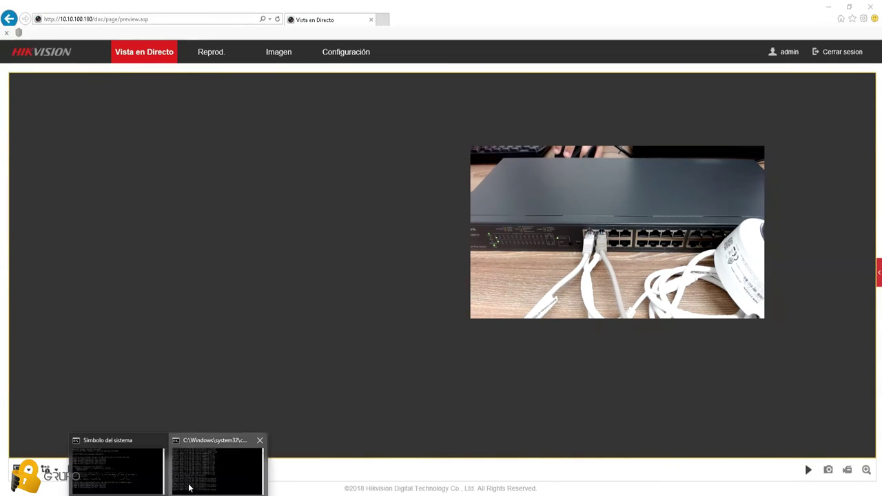
click(217, 465)
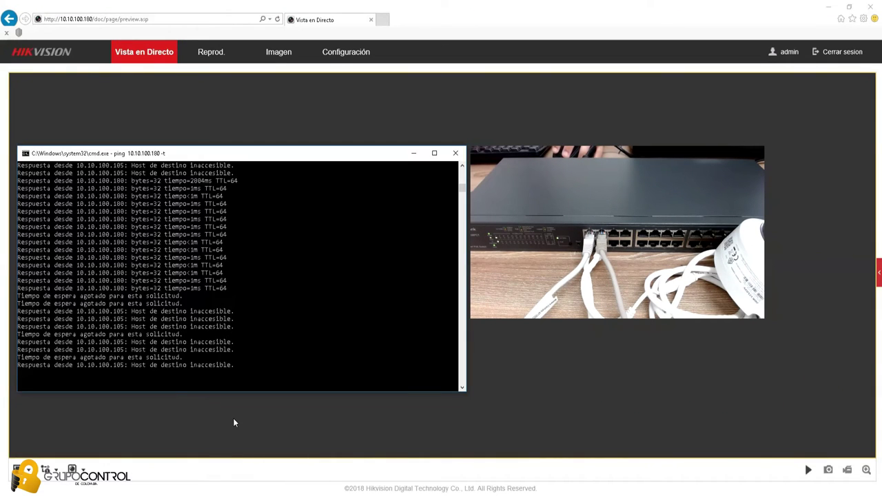
click(523, 367)
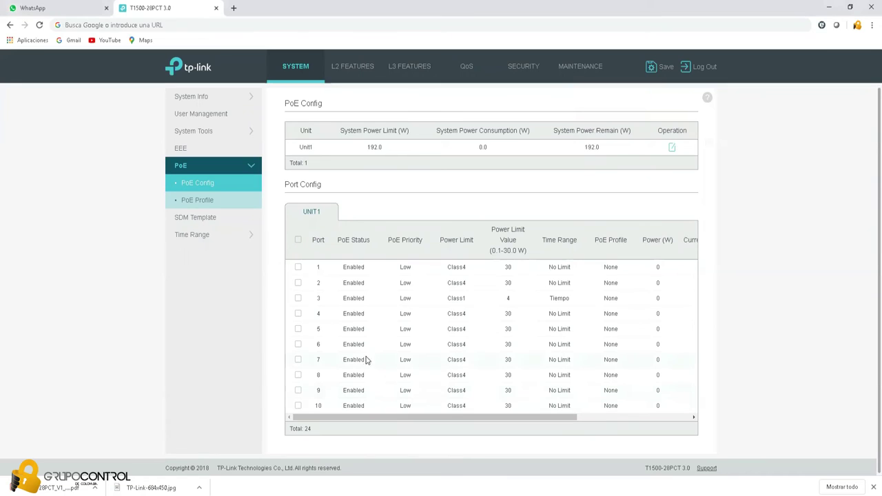
- Check port 3's PoE Profile dropdown choices, then view the empty PoE profile list
click(297, 297)
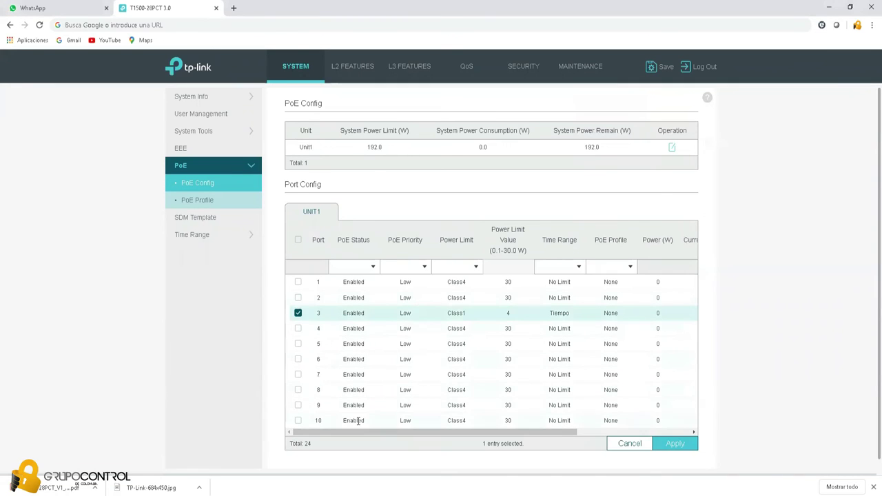
drag(365, 438, 479, 438)
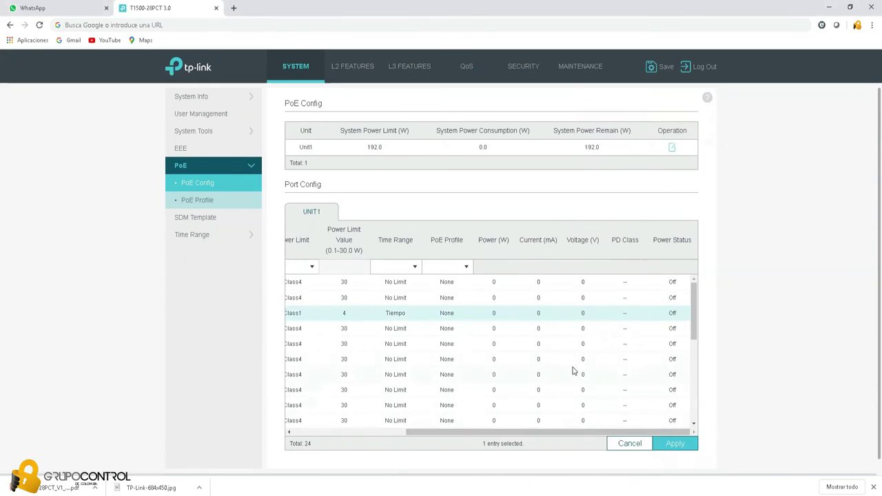
click(466, 269)
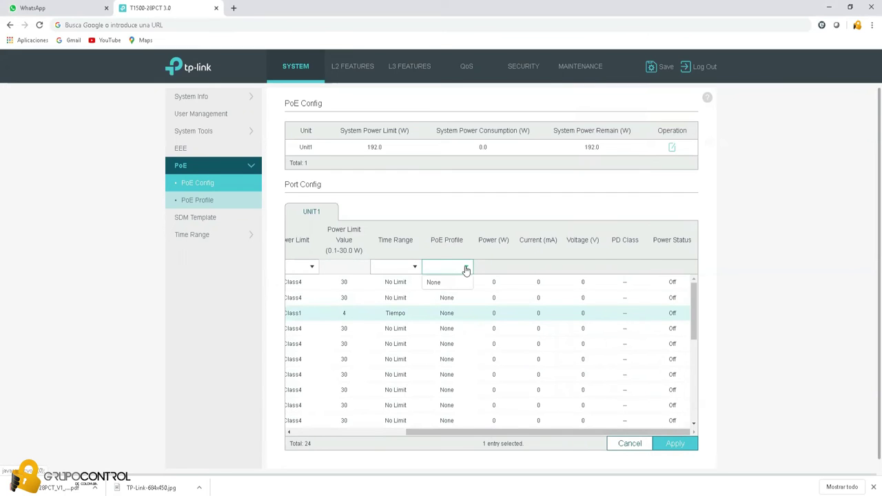
click(197, 205)
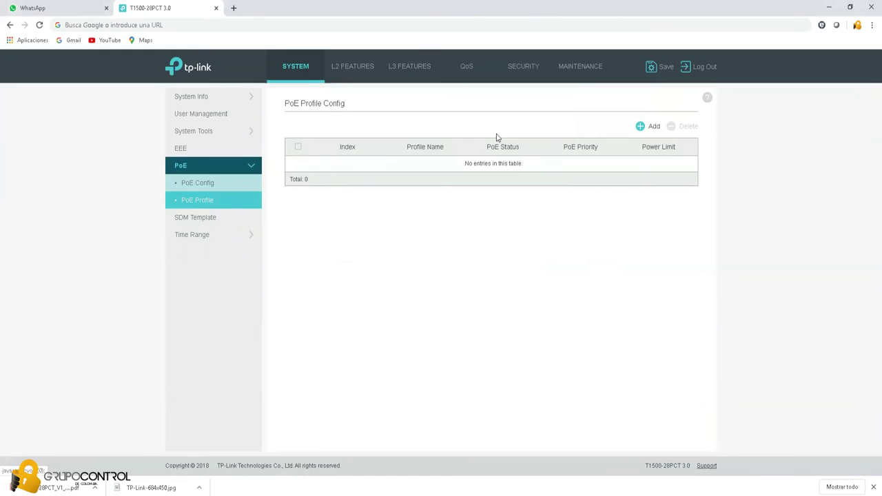
click(641, 126)
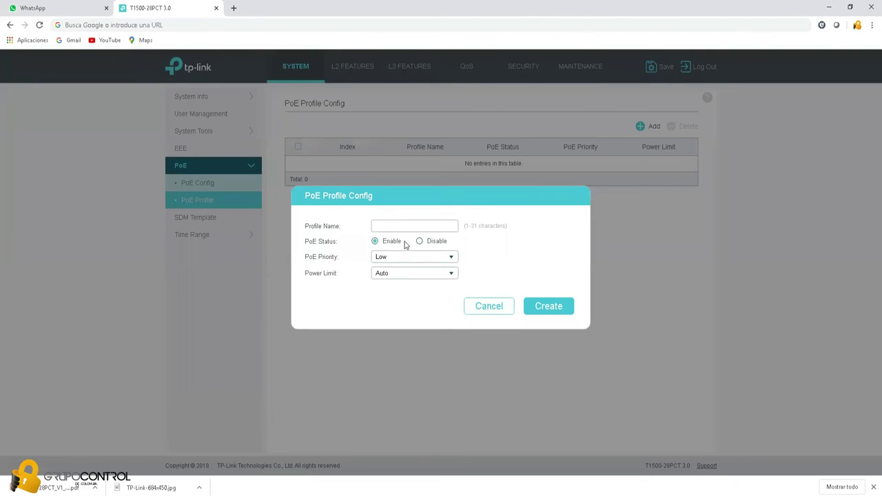
click(451, 260)
click(452, 262)
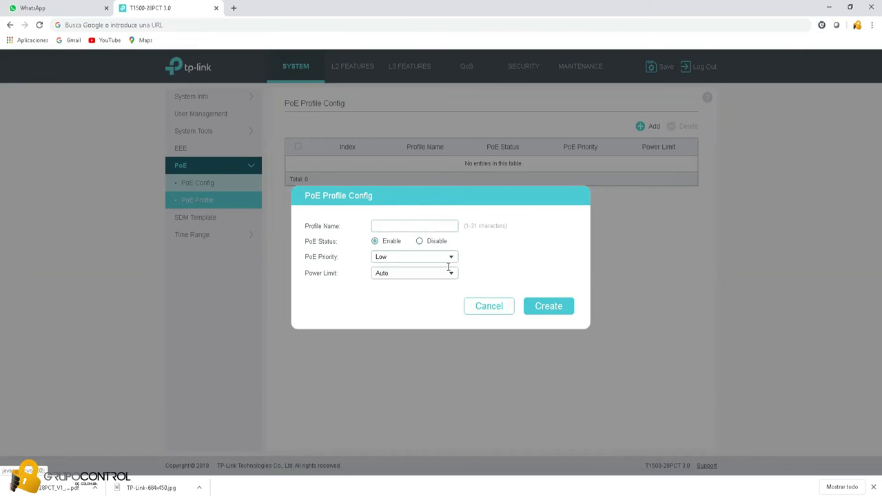
click(450, 274)
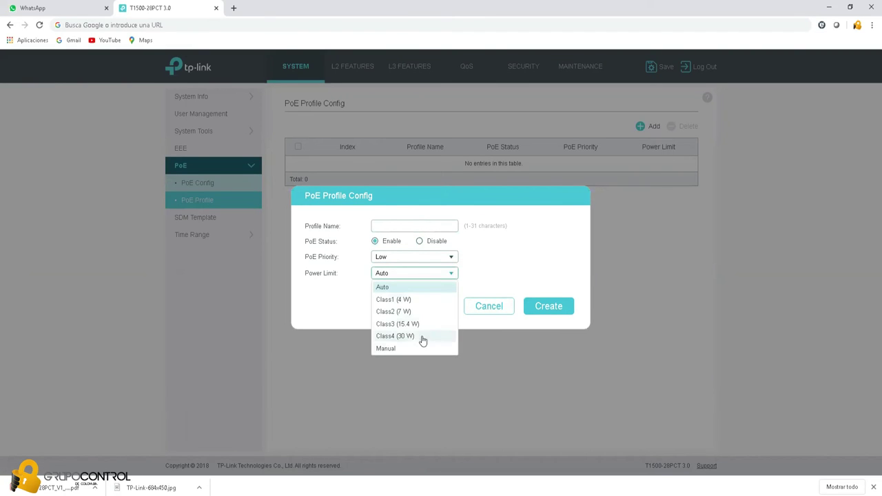
click(503, 310)
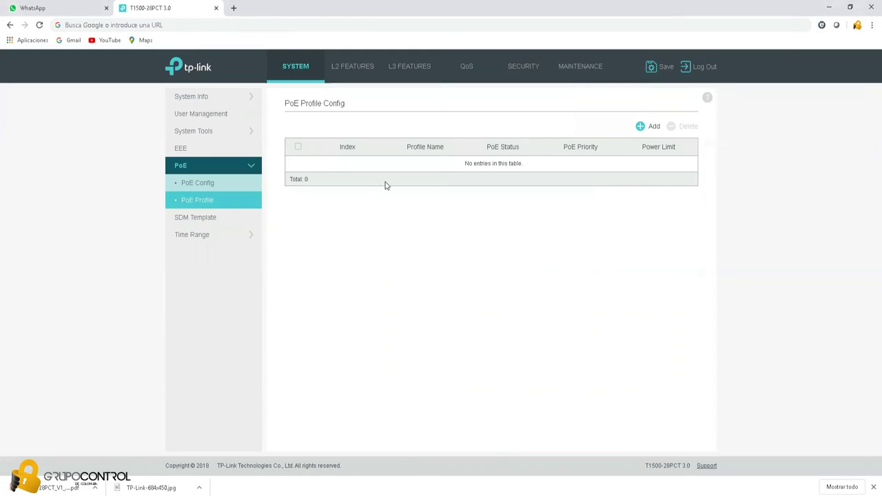
click(205, 186)
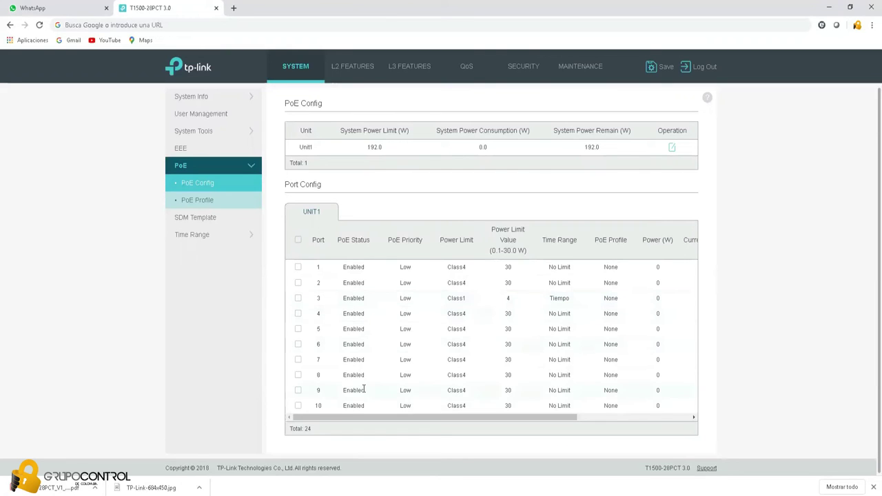
- Select port 3 and inspect its status, priority, power limit and time range dropdowns, leaving Enabled, Low, Class1 4 W, Tiempo
click(298, 299)
click(369, 265)
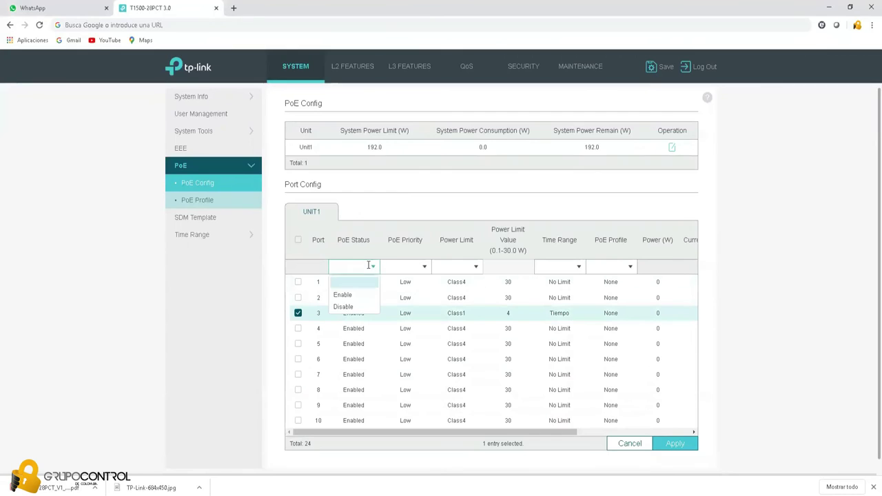
click(420, 267)
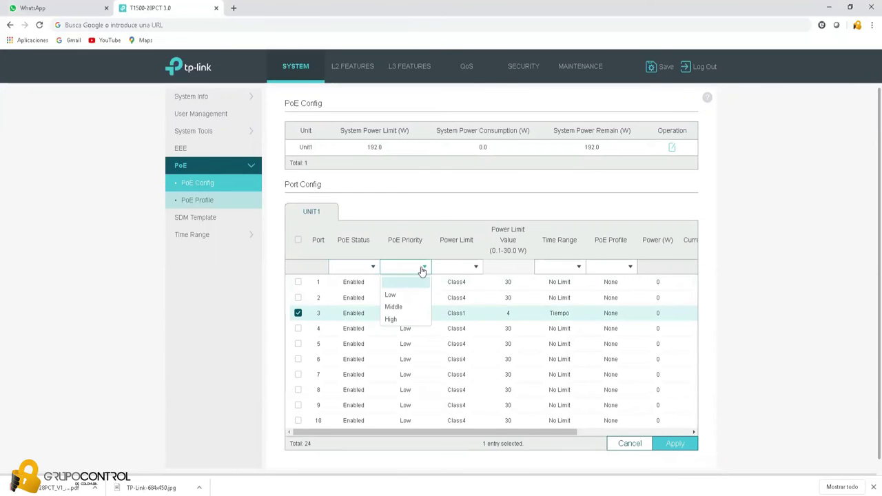
click(475, 269)
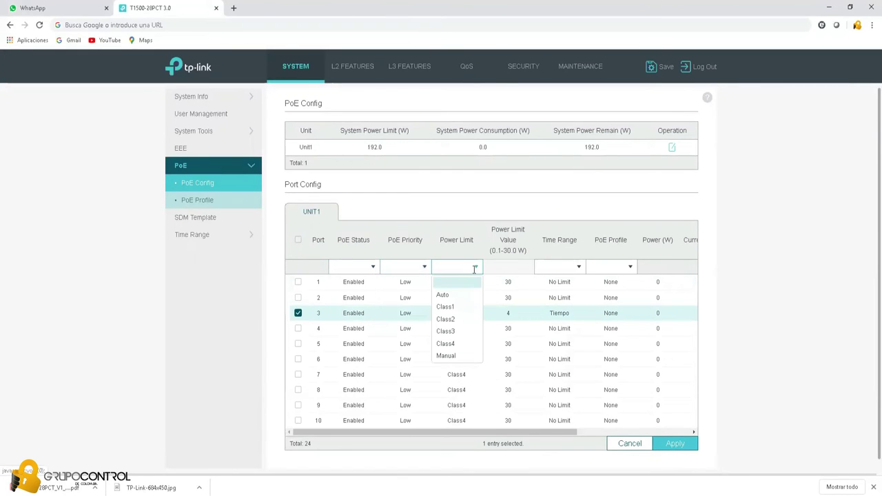
click(583, 268)
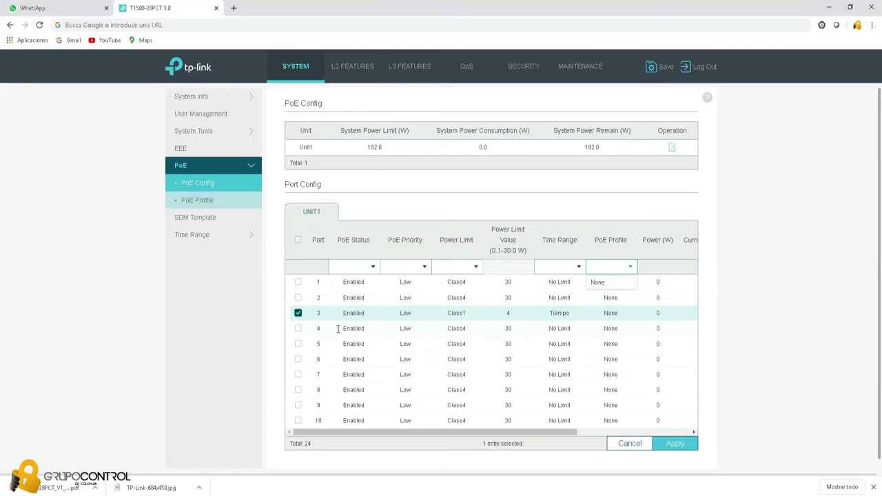
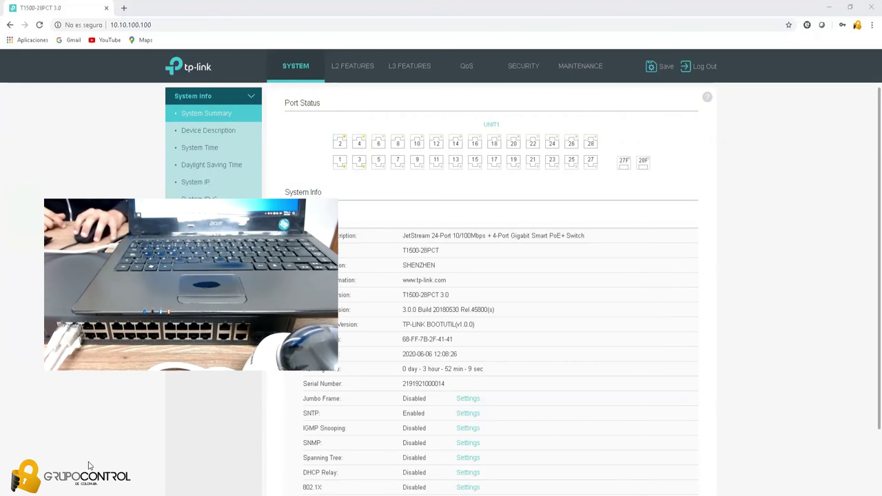
- Start a continuous ping to 10.10.100.180 in Command Prompt, then ready a new browser address
key(super+r)
key(Return)
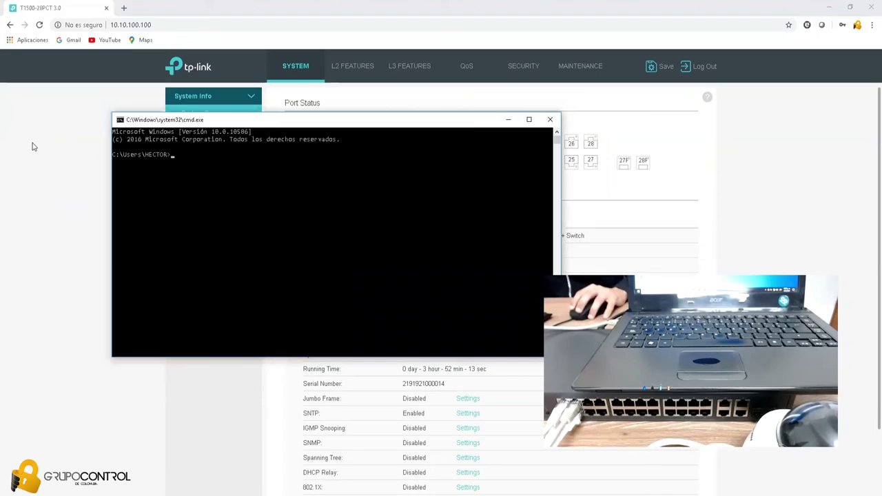
text(ping 10.10.100.180)
text( -t)
key(Return)
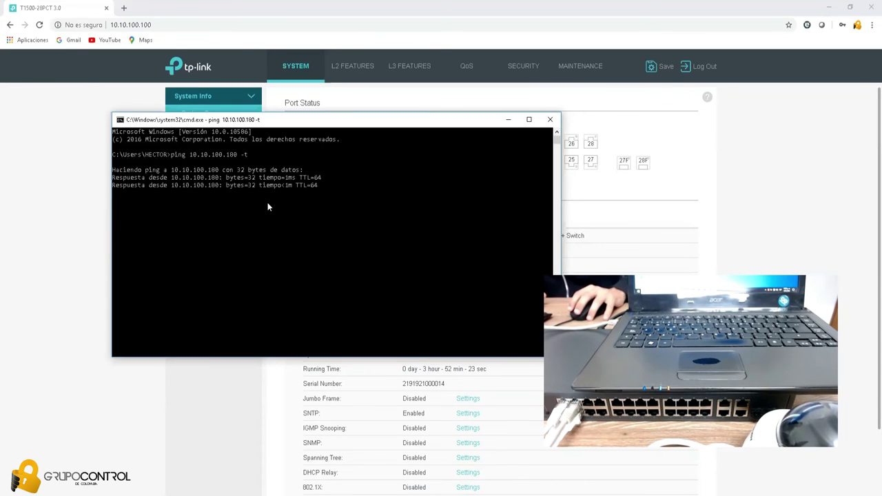
click(124, 7)
click(127, 24)
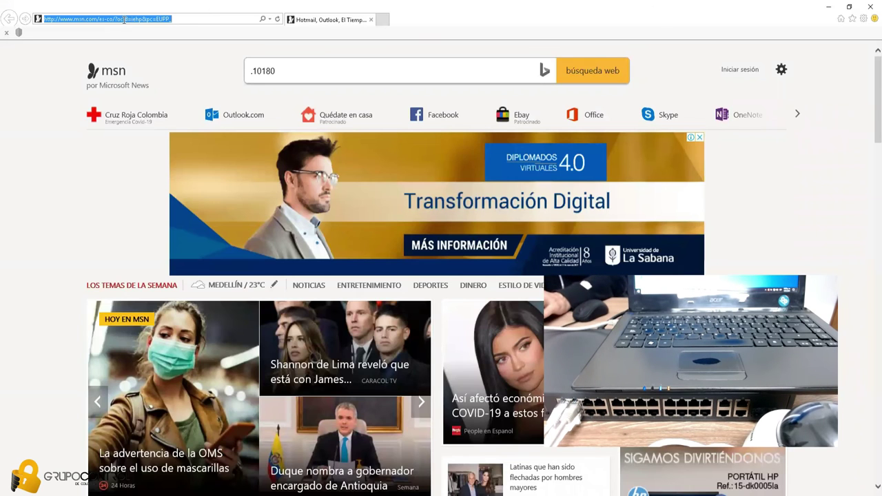
- Log in to the camera's web interface at 10.10.100.180 as admin
text(10.10.1)
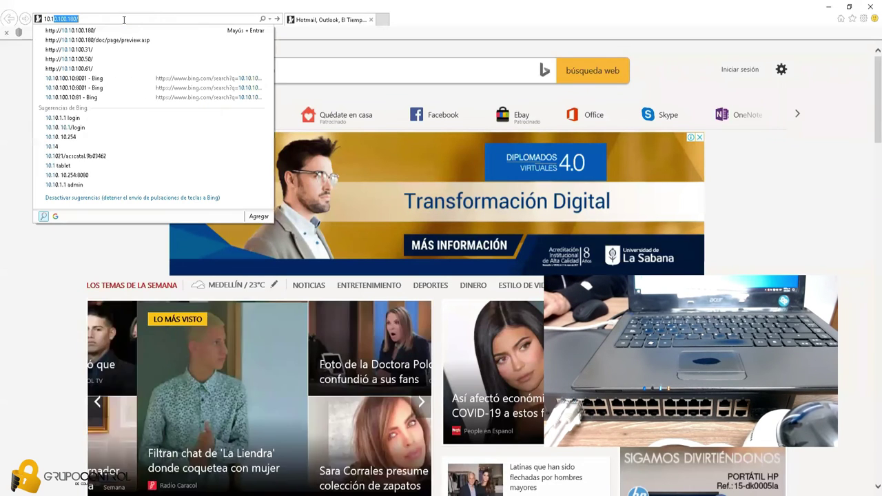
text(00.180)
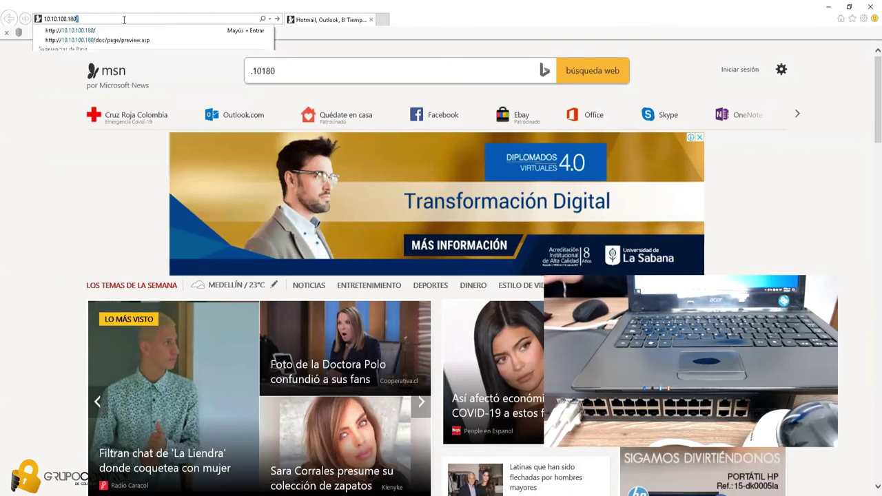
key(Return)
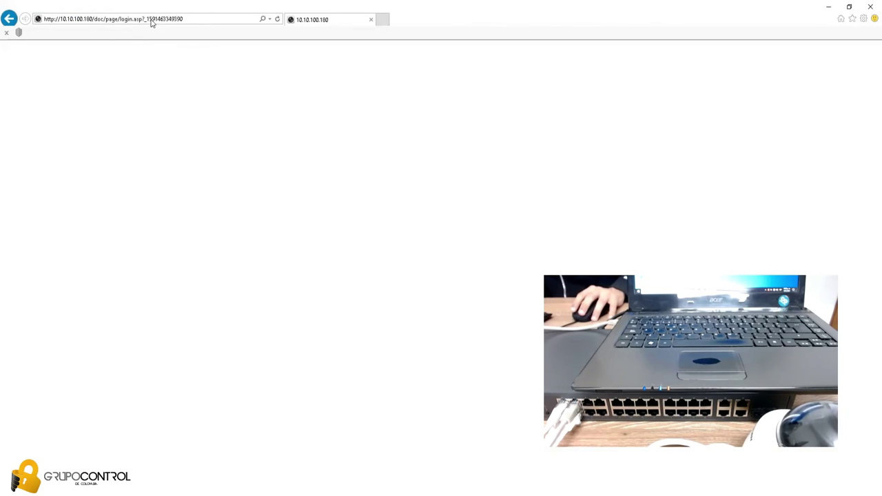
text(admin)
key(Tab)
text(********)
key(Return)
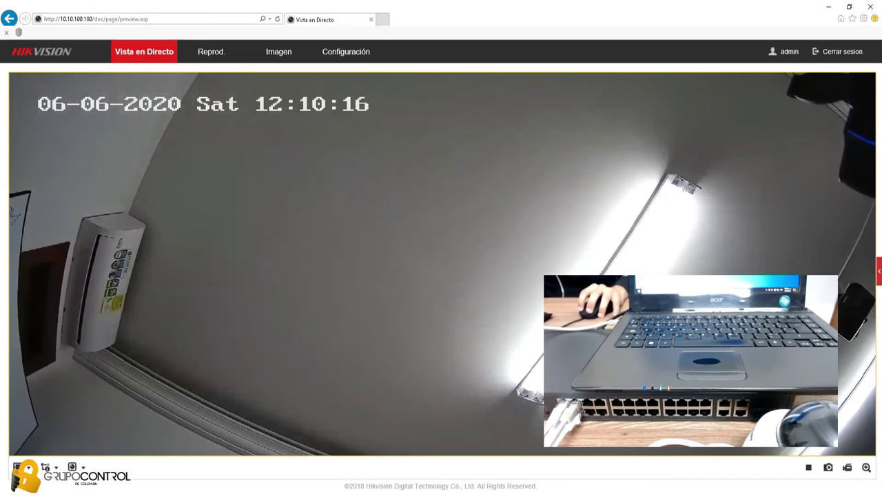
- Check the ping console and camera live view, then return to the switch management page
key(alt+Tab)
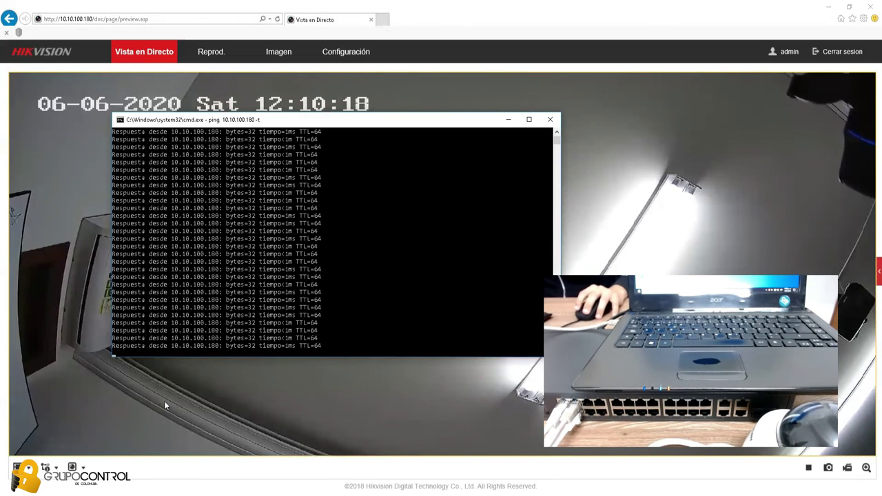
key(alt+Tab)
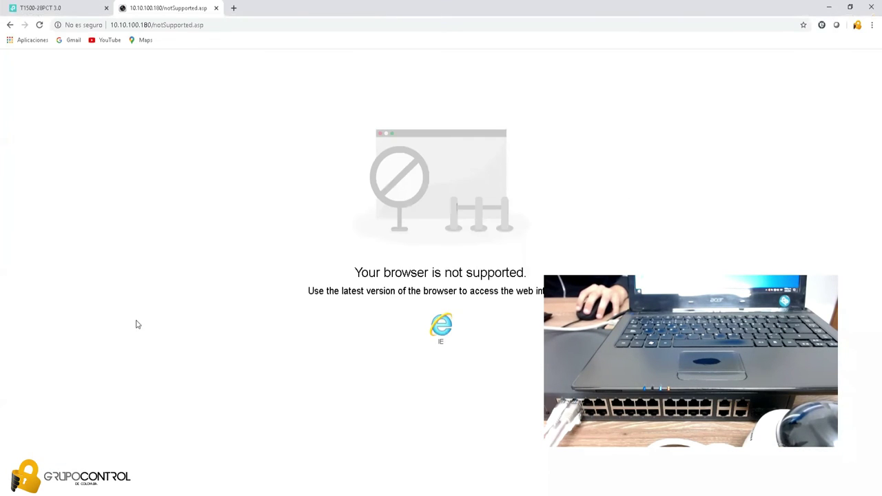
click(63, 8)
key(alt+Tab)
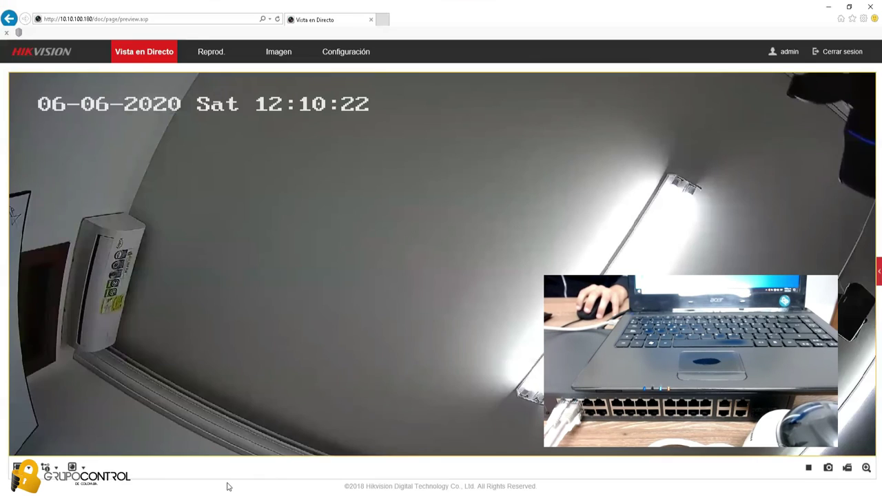
key(alt+Tab)
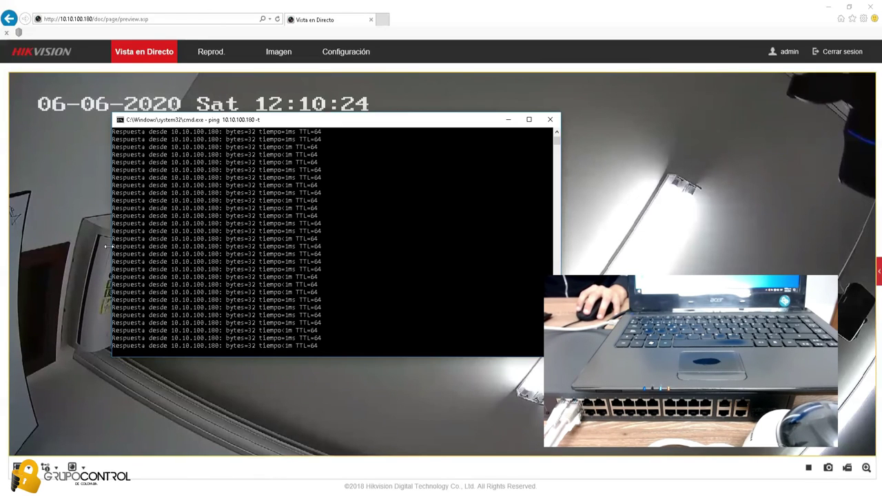
key(alt+Tab)
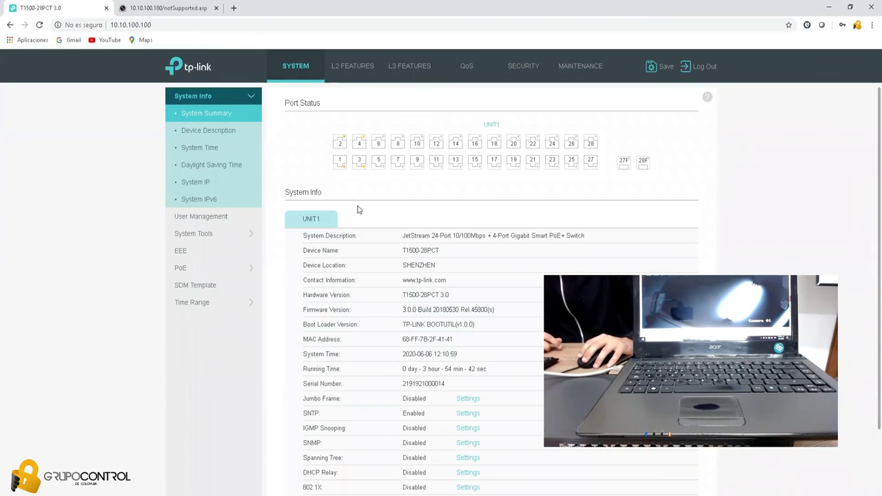
- Open the 802.1Q VLAN list and inspect VLAN 1 System-VLAN (ports 1/0/1-28) without changes
click(350, 72)
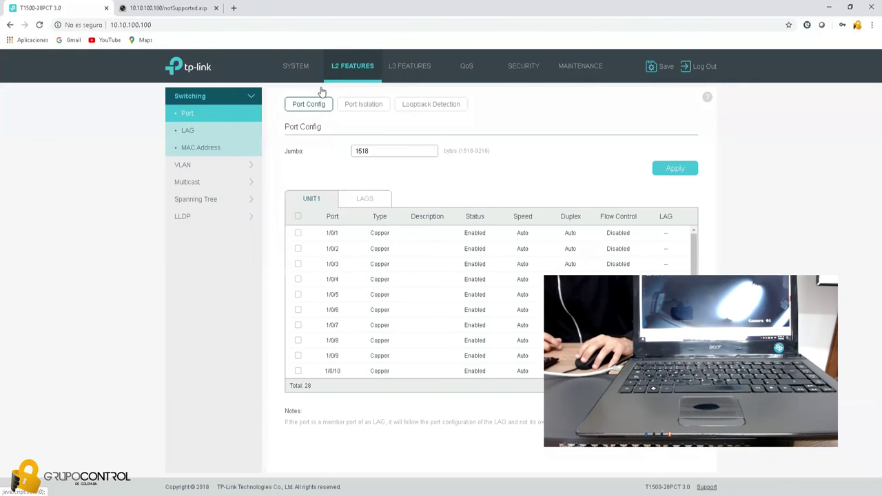
click(197, 165)
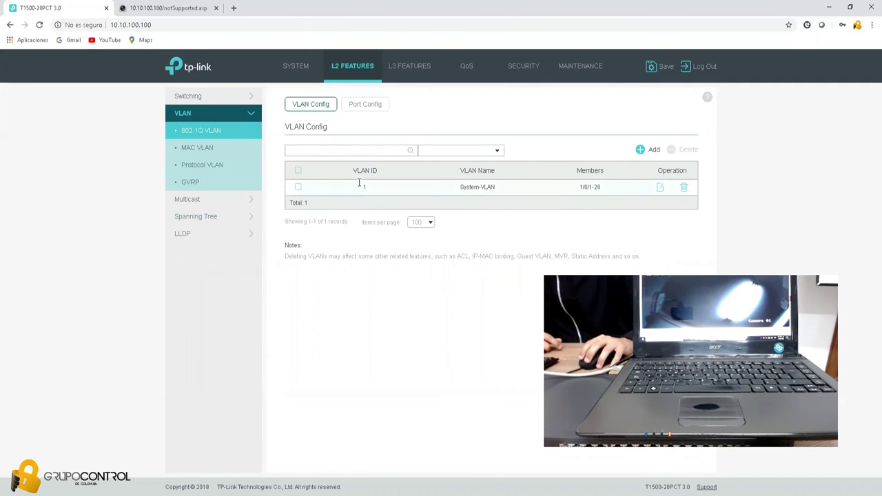
click(660, 188)
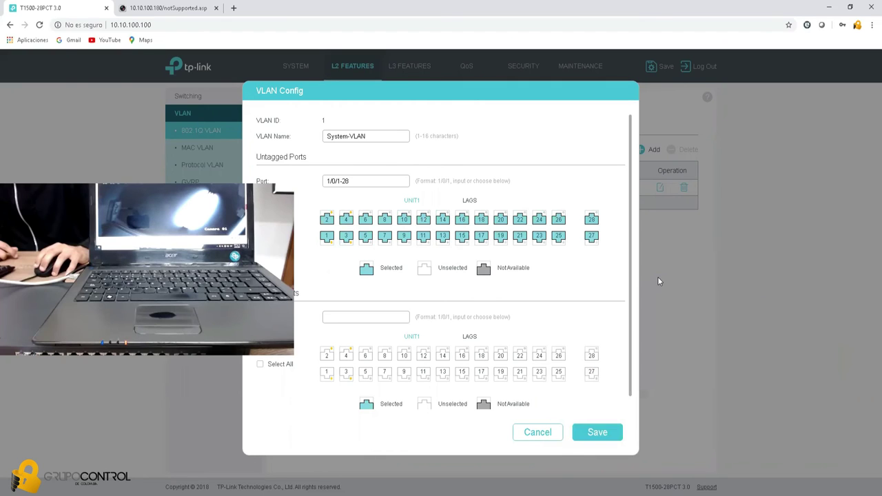
click(536, 433)
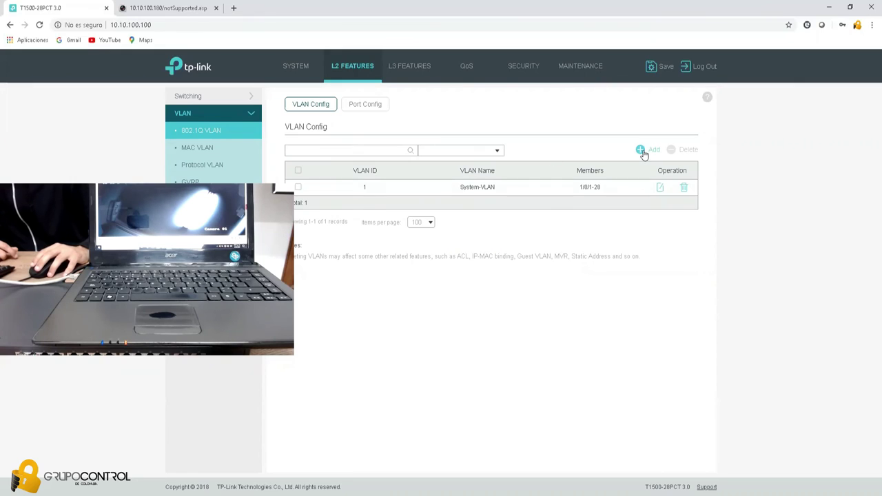
- Create VLAN 2 named 'VLAN2' with untagged ports 1/0/1-2, then start another new VLAN
click(643, 152)
text(2)
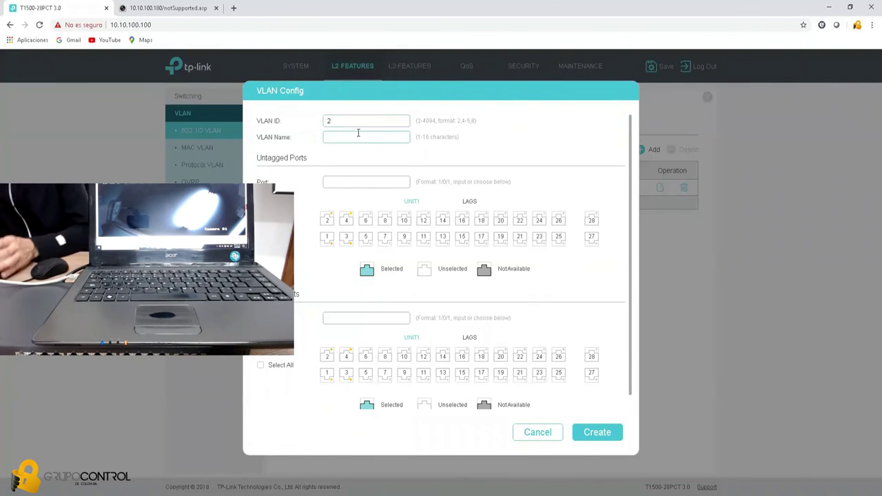
click(358, 133)
text(VLAN2)
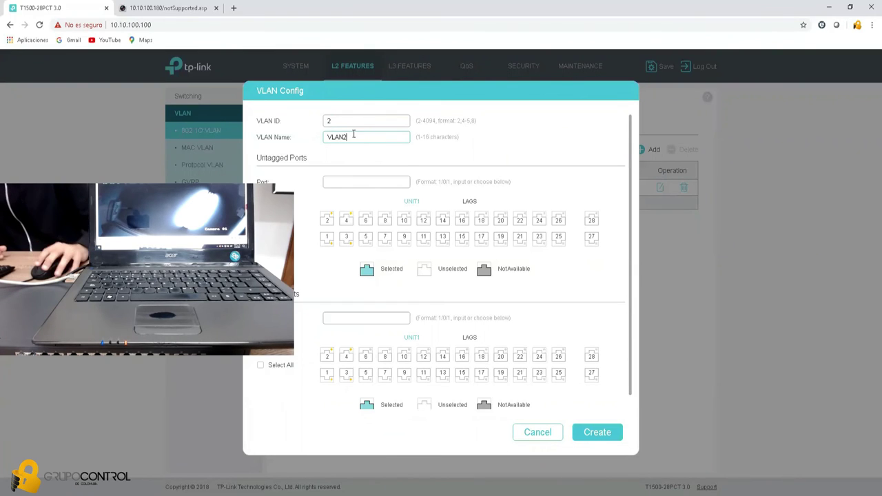
click(327, 222)
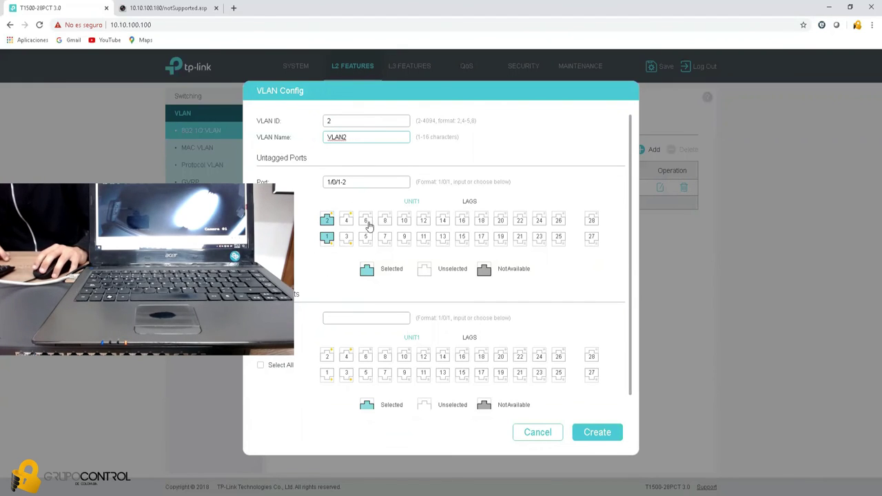
click(585, 433)
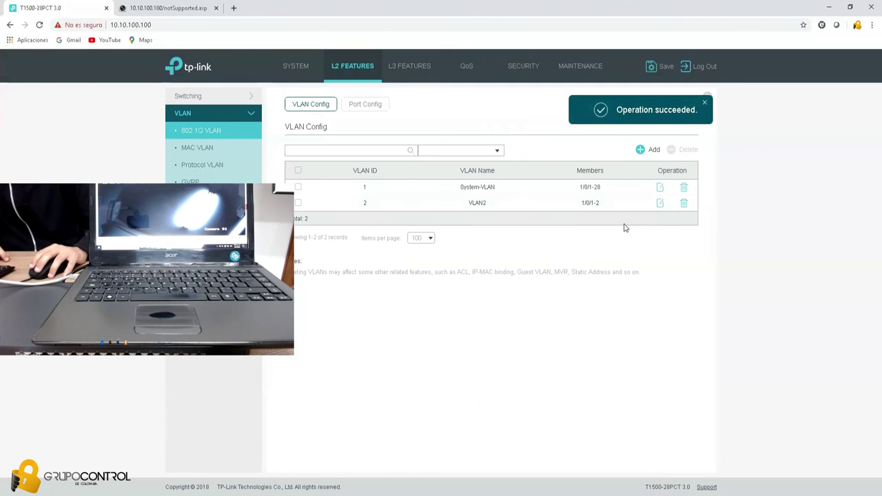
click(647, 150)
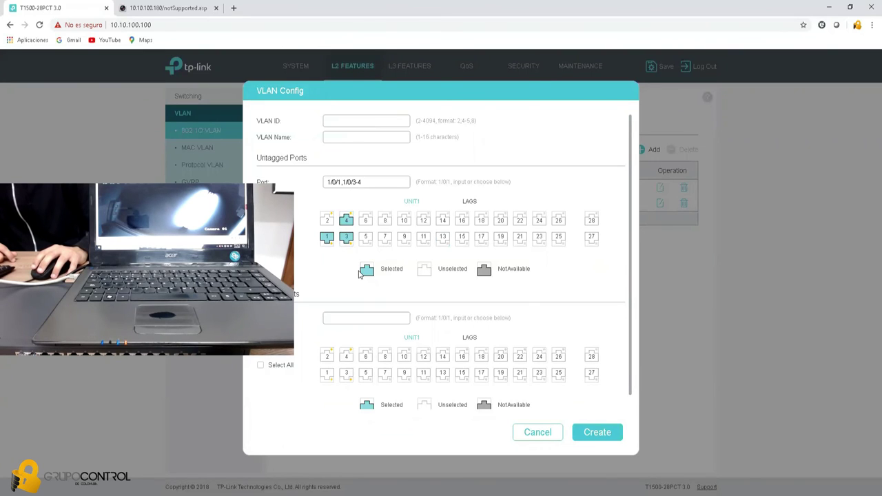
- Create VLAN 3 named 'VLAN3' with untagged ports 1/0/1 and 1/0/3-4
click(586, 432)
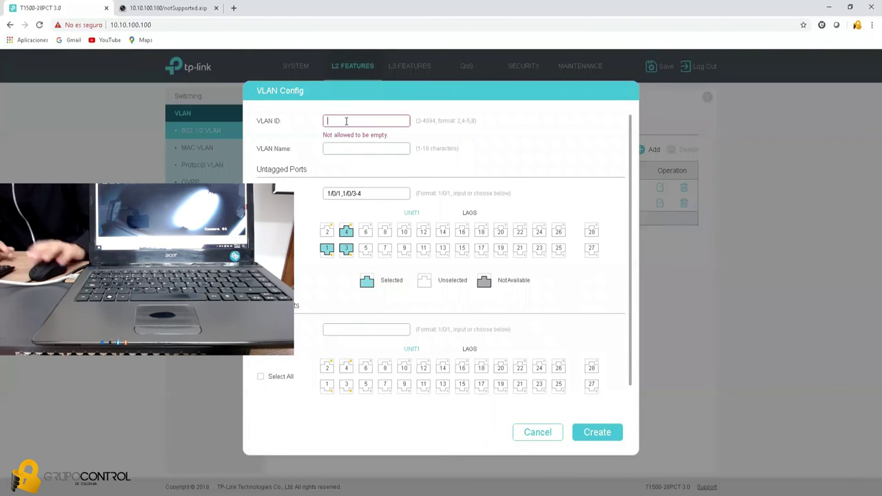
text(3)
key(Tab)
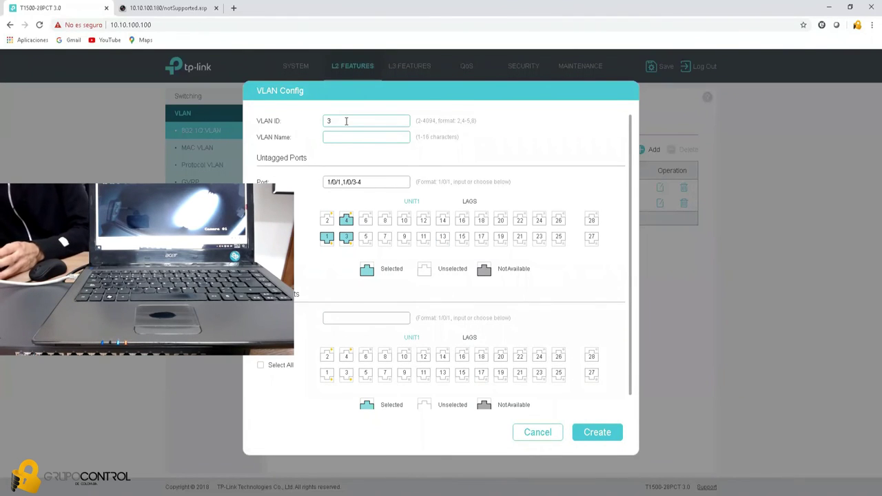
text(VLAN3)
click(596, 438)
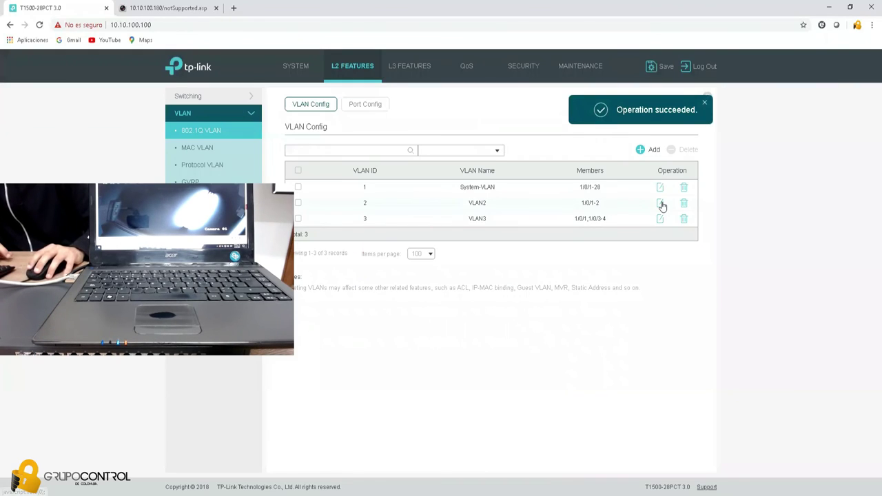
click(660, 204)
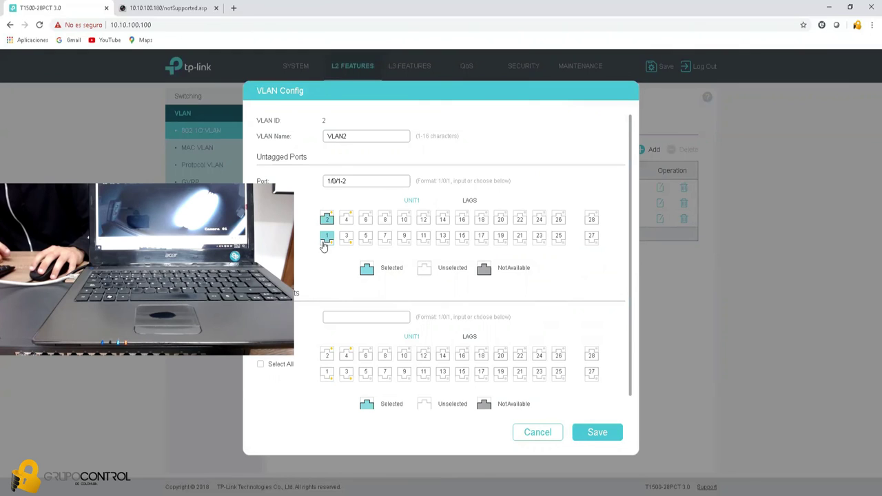
click(541, 432)
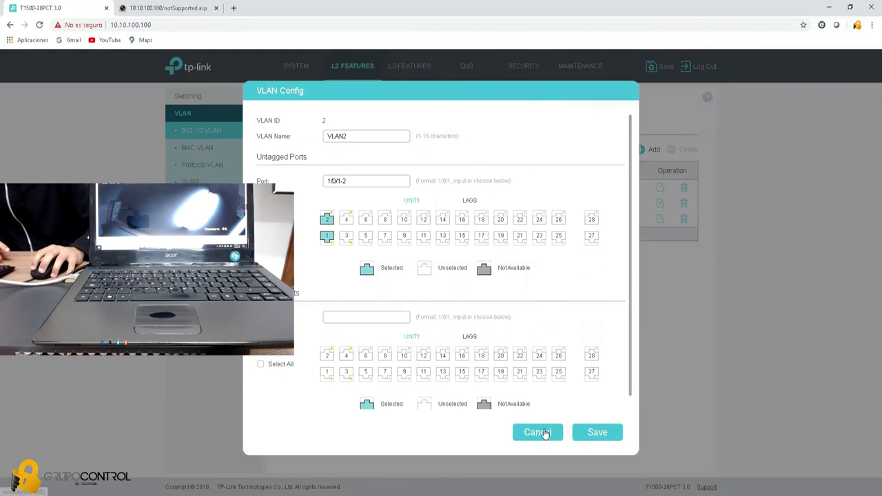
click(660, 219)
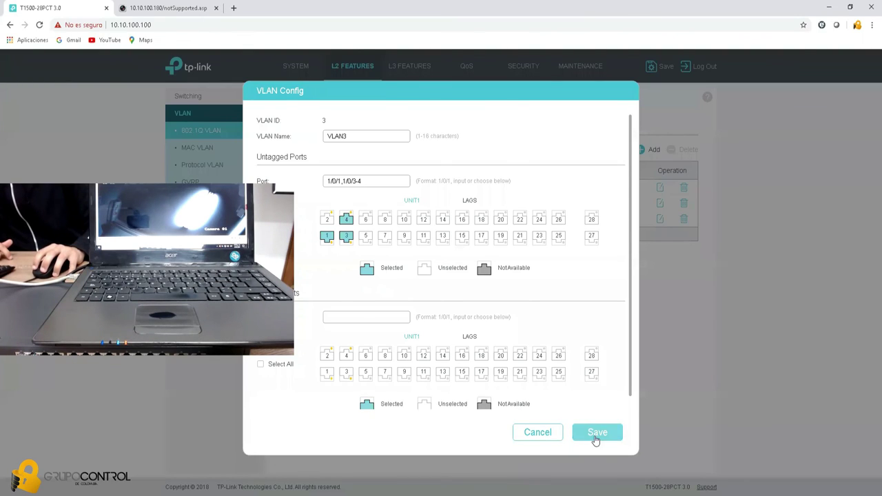
click(586, 434)
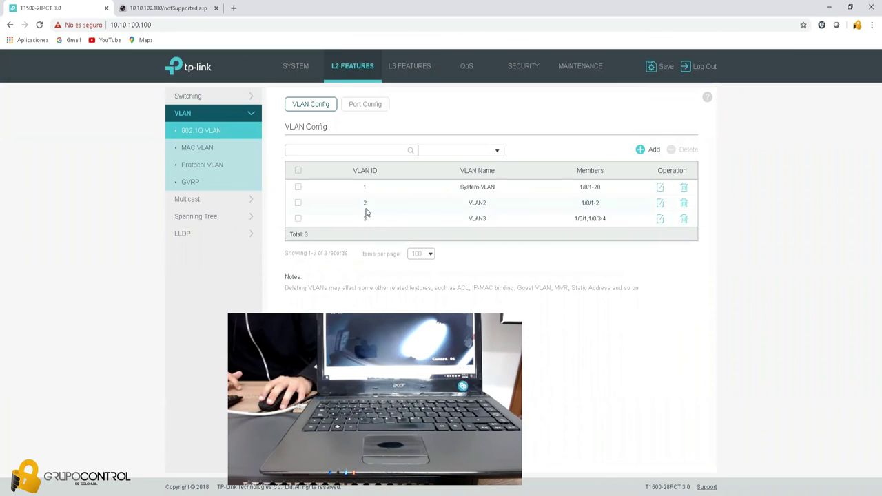
- Re-save VLAN2 on ports 1/0/1-2 and view the Port Config PVID table
click(659, 203)
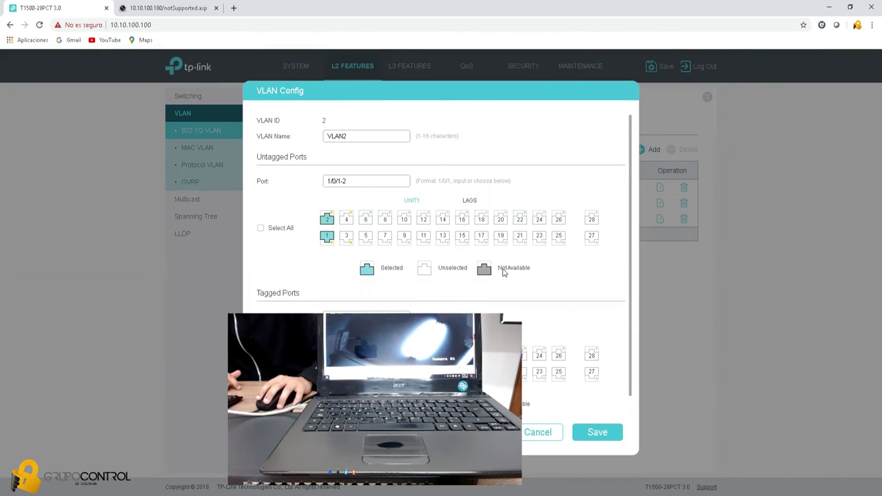
click(594, 432)
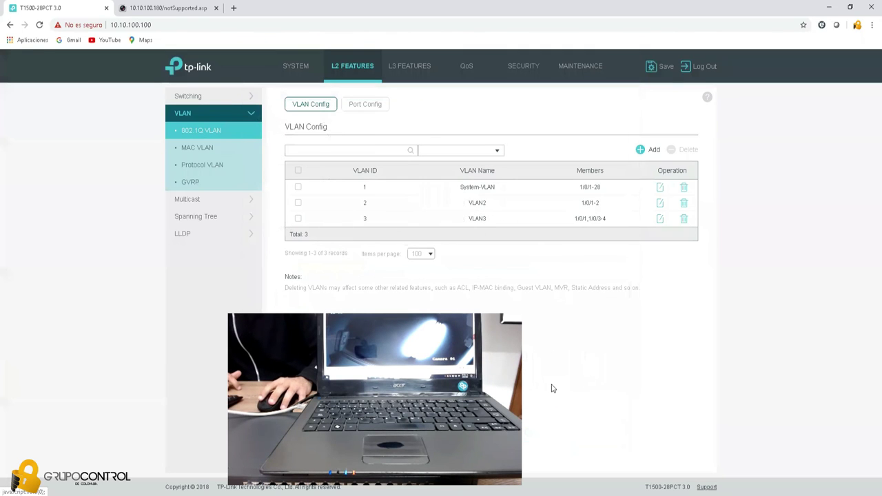
click(366, 107)
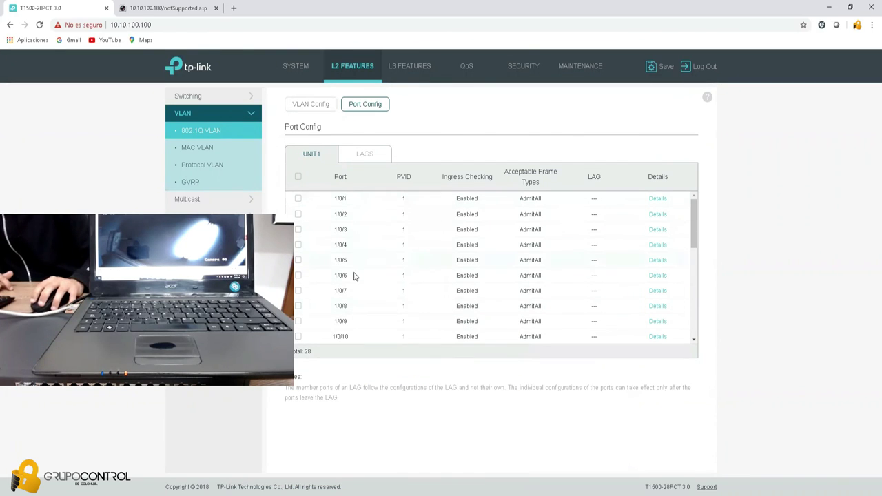
- Select ports 1/0/3 and 1/0/4 for a PVID change, then return to the VLAN list unapplied
scroll(344, 301, down, 4)
scroll(348, 303, up, 3)
scroll(348, 303, up, 1)
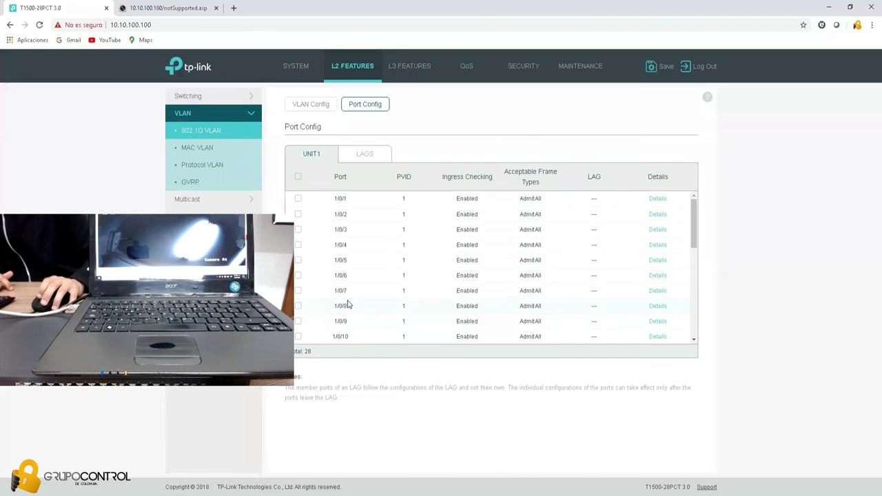
double_click(341, 199)
double_click(340, 230)
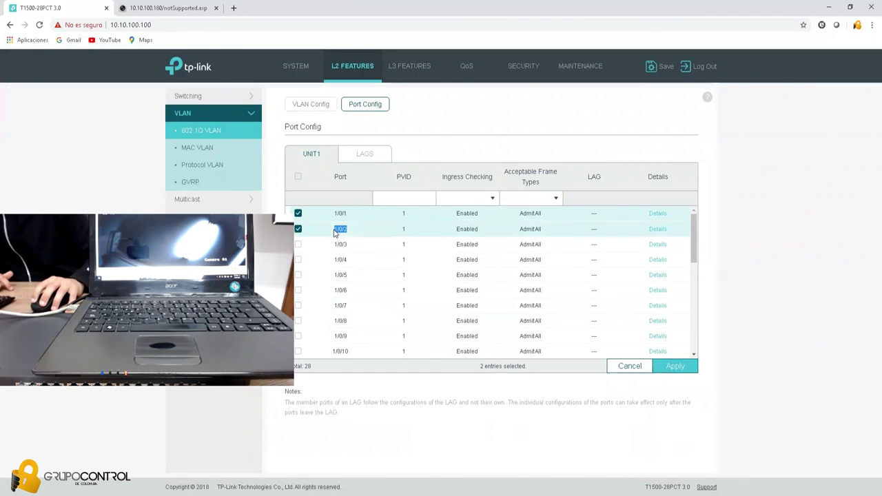
click(297, 215)
click(297, 230)
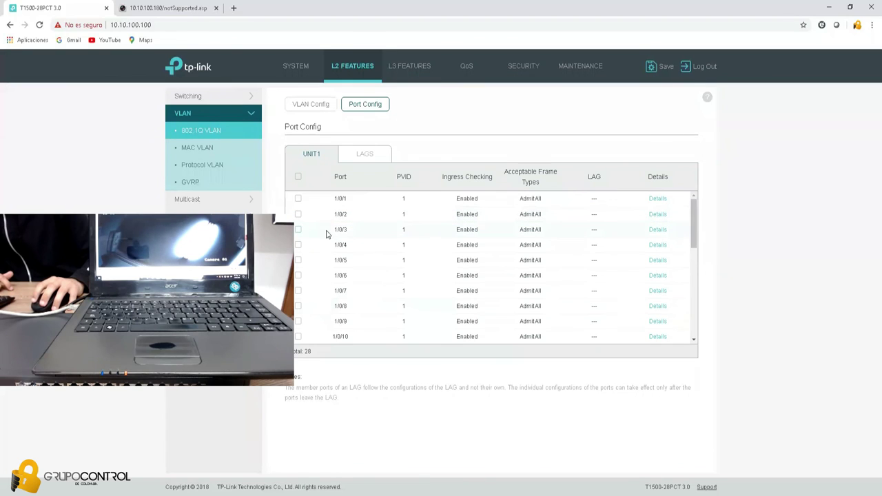
click(298, 229)
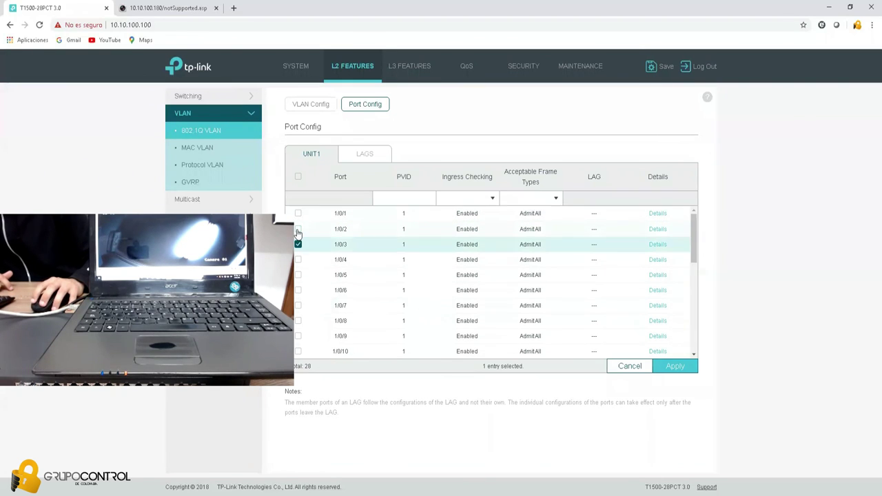
click(298, 260)
click(422, 200)
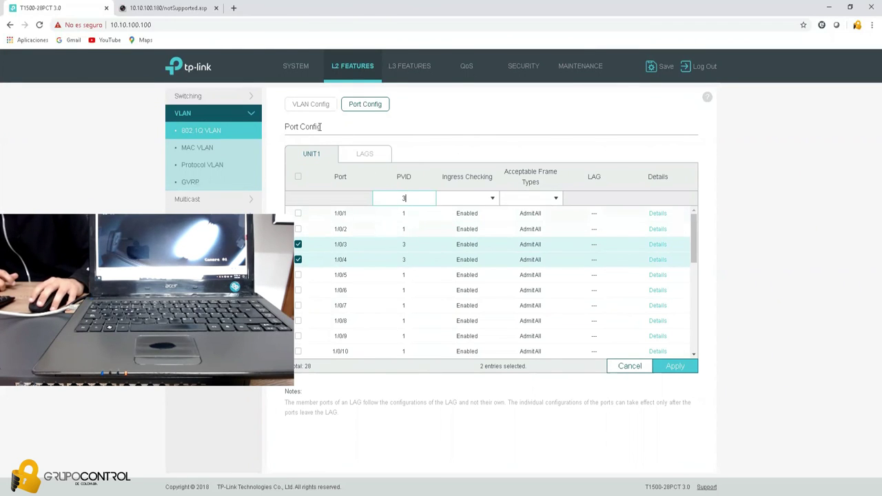
click(310, 107)
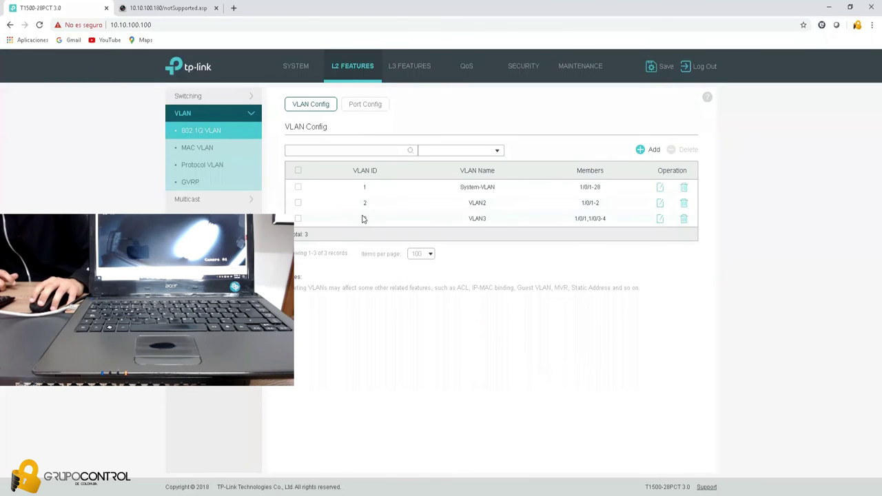
- Re-save the VLAN3 settings
click(362, 220)
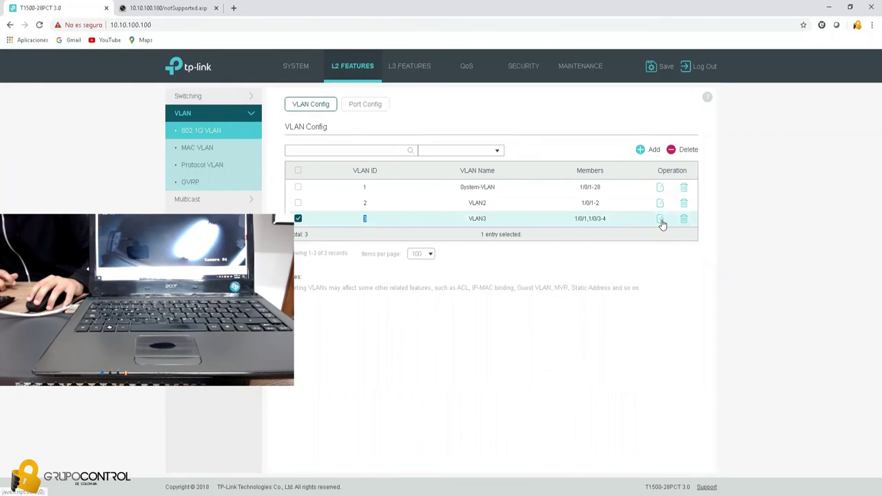
click(659, 219)
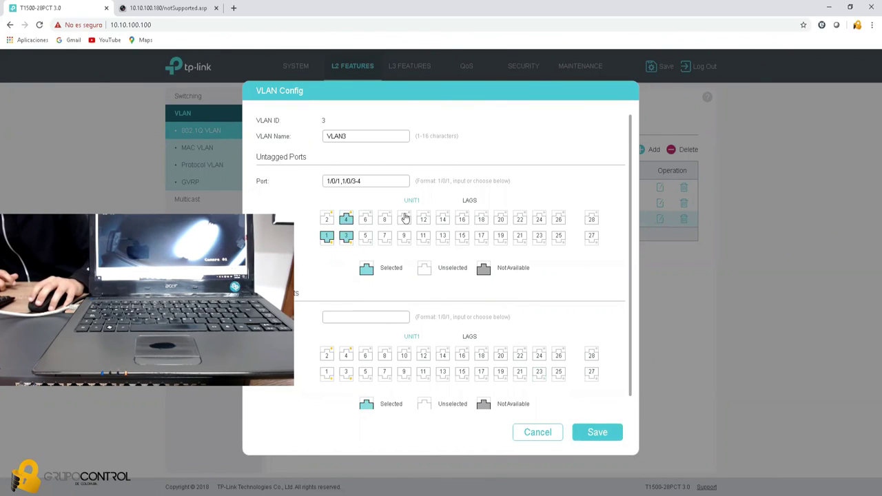
click(586, 431)
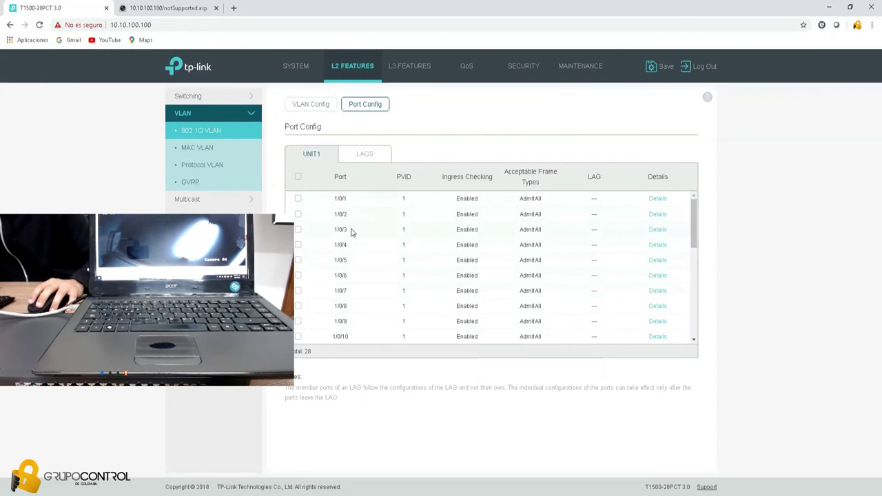
- Apply PVID 3 to ports 1/0/3 and 1/0/4 and begin saving the configuration
click(298, 231)
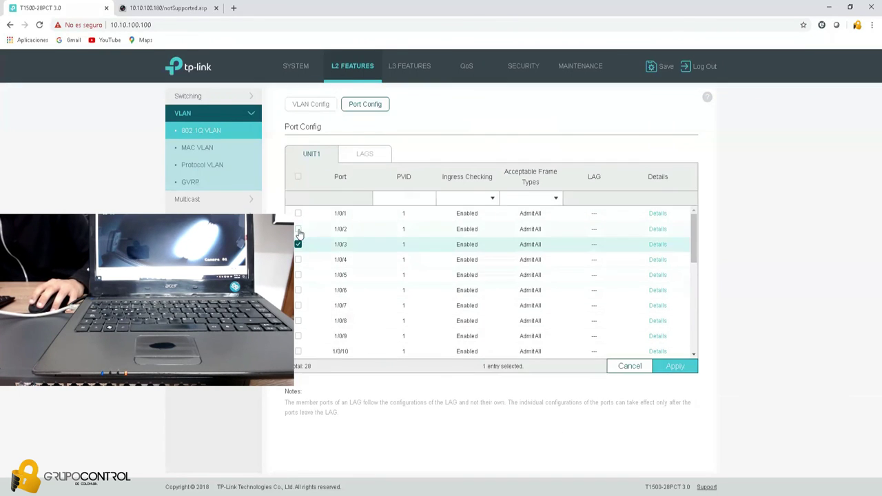
click(298, 260)
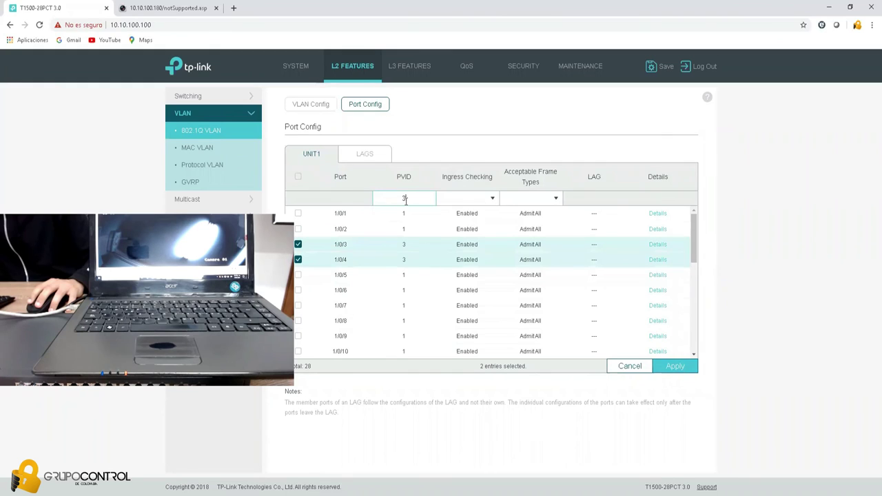
click(675, 366)
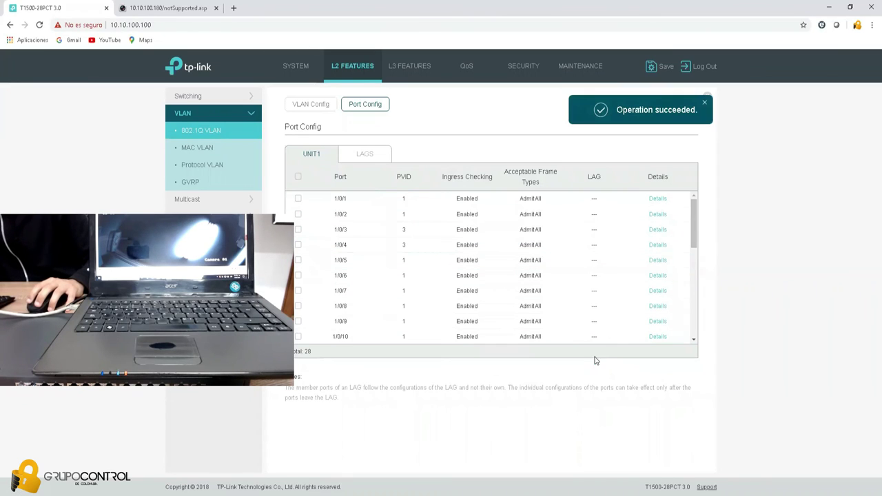
click(660, 67)
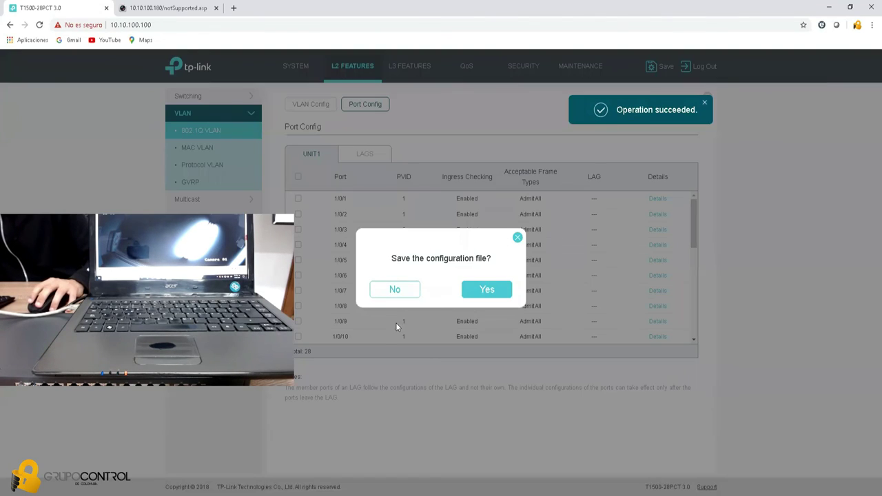
- Confirm saving the switch configuration and watch the ping to 10.10.100.180 stop replying
click(487, 290)
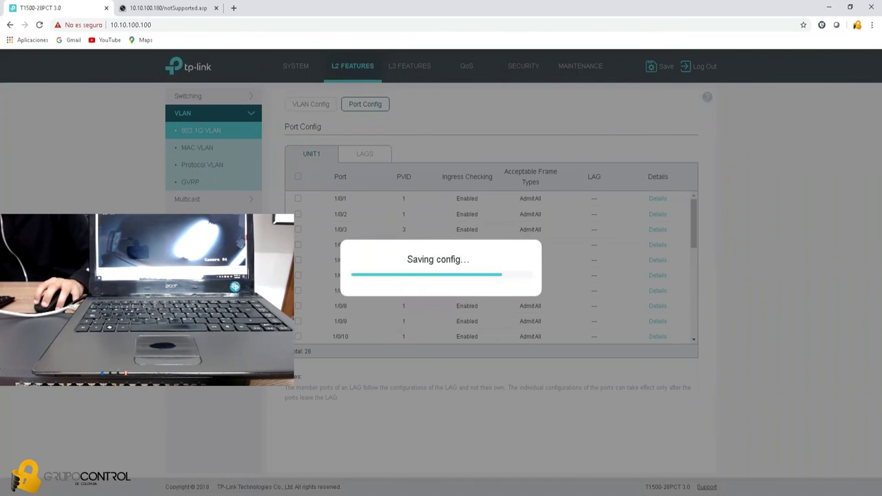
mouse_move(214, 493)
click(241, 490)
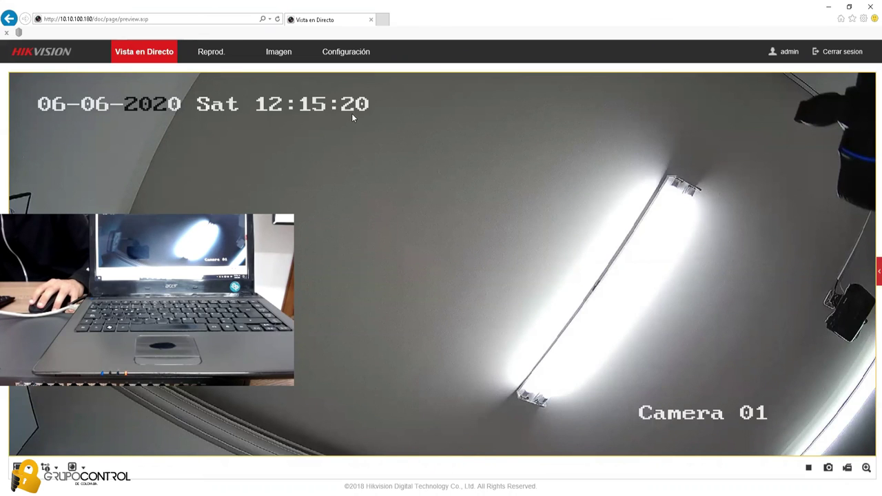
key(alt+Tab)
drag(392, 201, 436, 118)
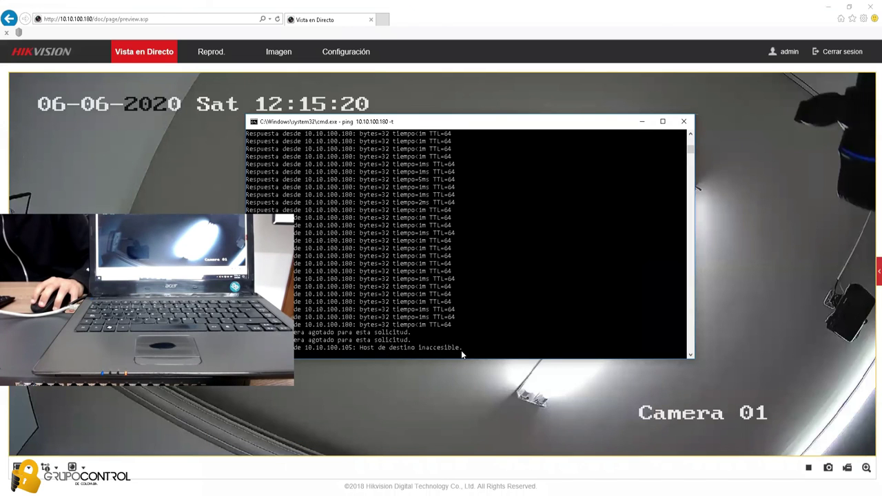